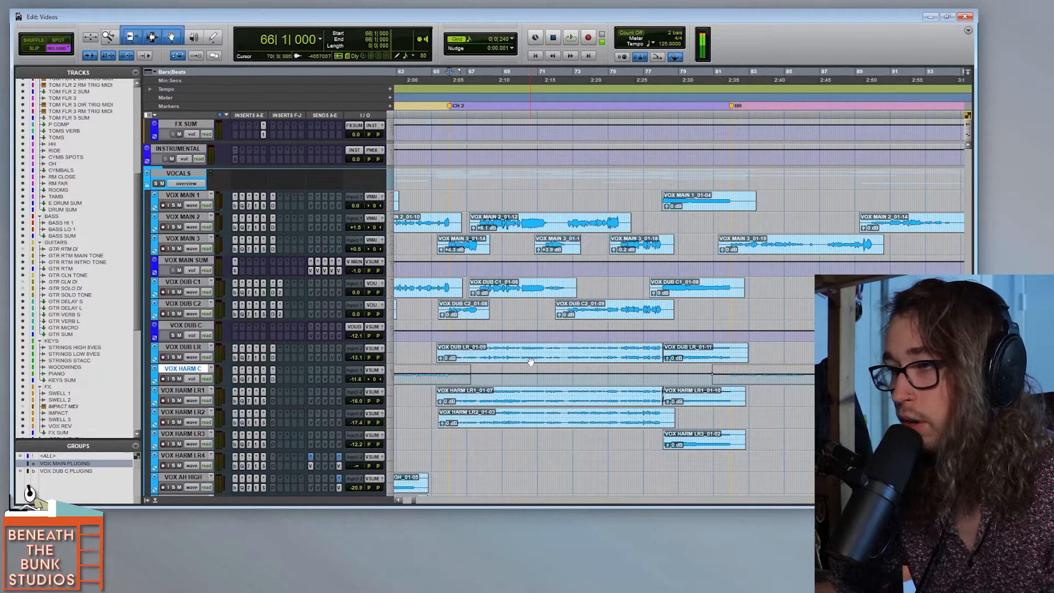
Step: Look over how the main, double, harmony and background vocal tracks are laid out across the song and around CH 2
scroll(617, 423, down, 5)
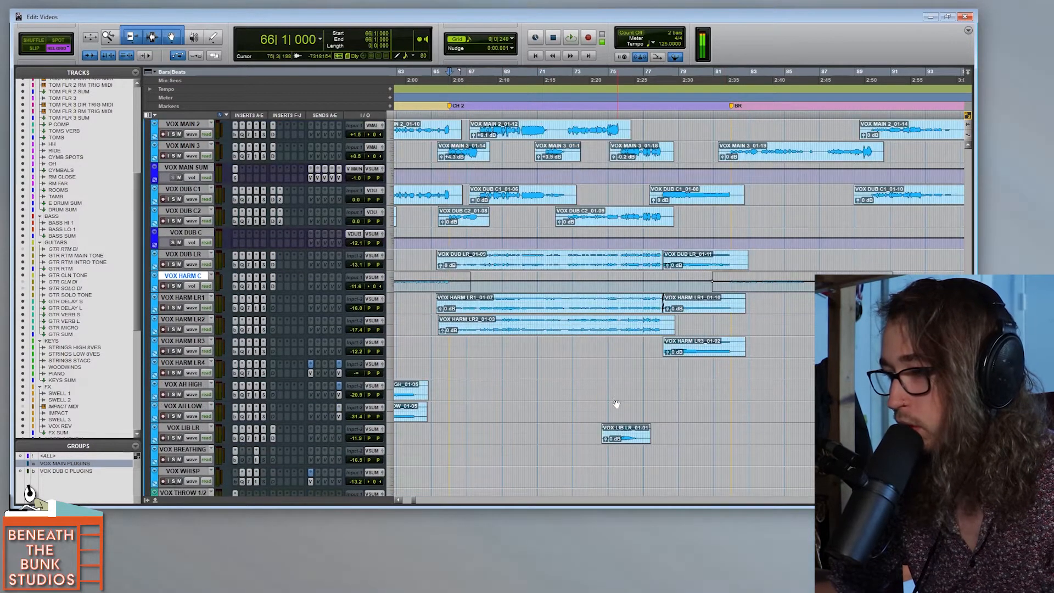
scroll(607, 372, down, 6)
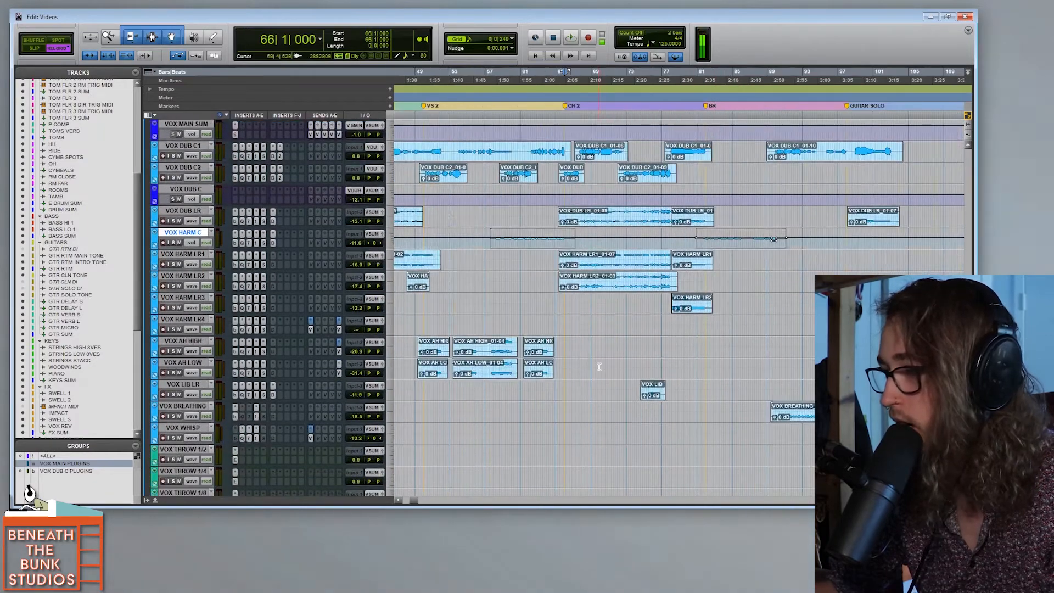
scroll(604, 368, up, 8)
scroll(604, 368, down, 4)
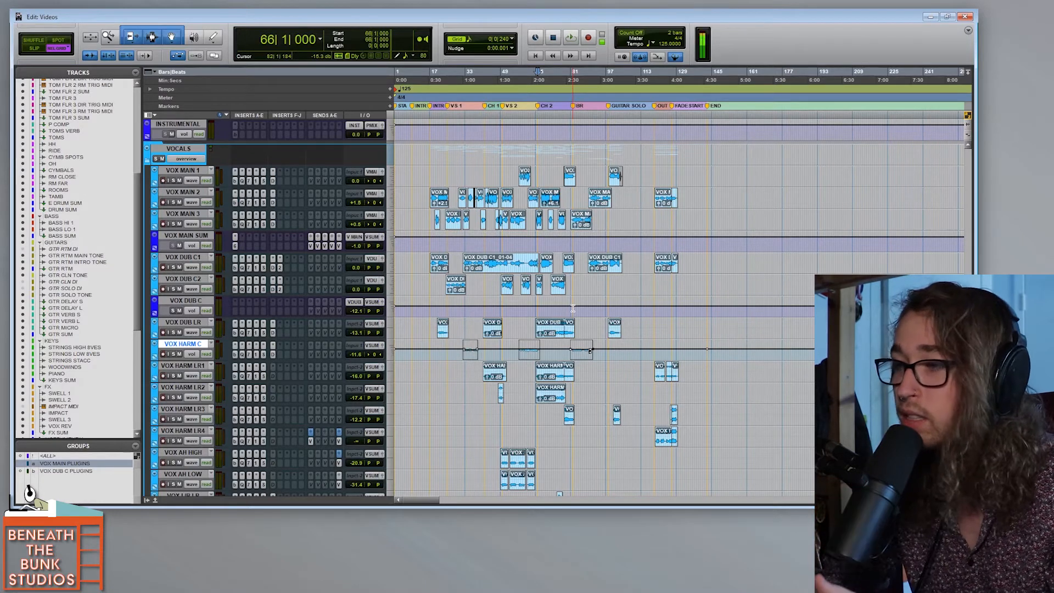
key(ctrl+])
key(ctrl+])
key(ctrl+])
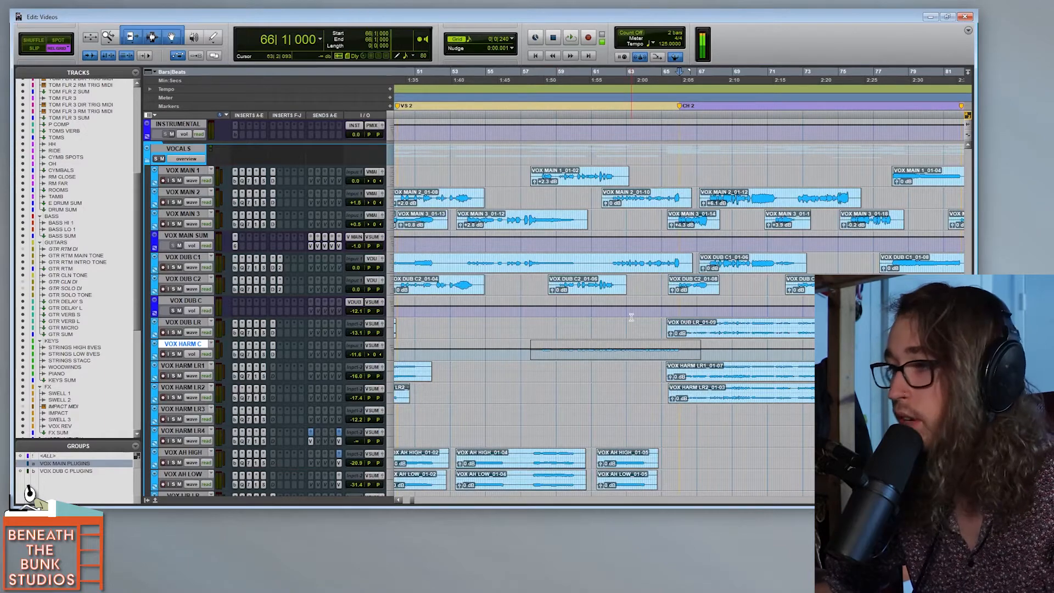
scroll(631, 318, right, 2)
scroll(631, 317, right, 2)
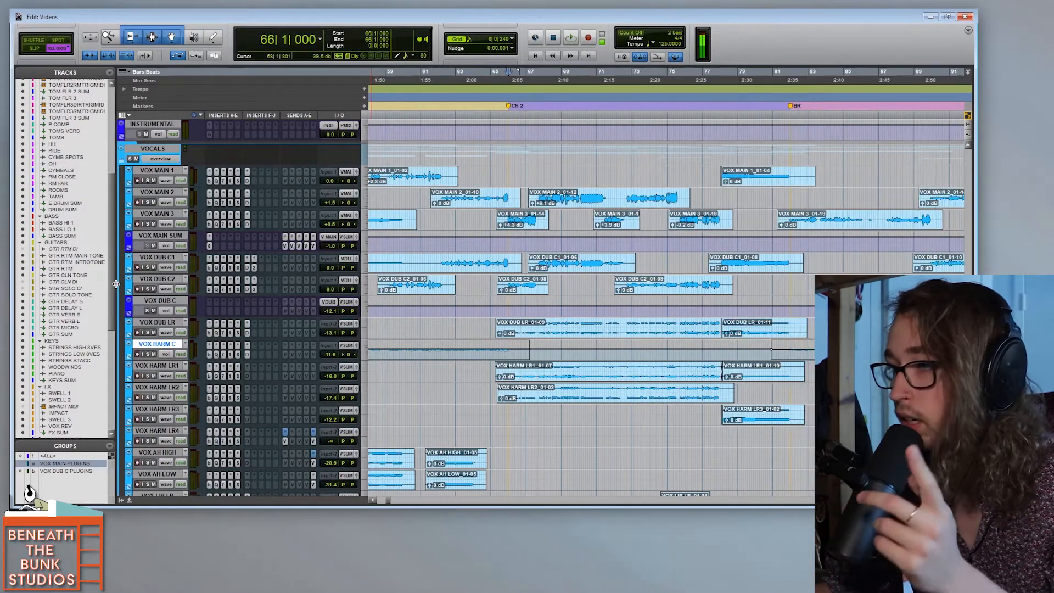
Step: Select VOX MAIN 1, VOX MAIN 2 and VOX MAIN 3 together, solo them and play from bar 62
click(508, 241)
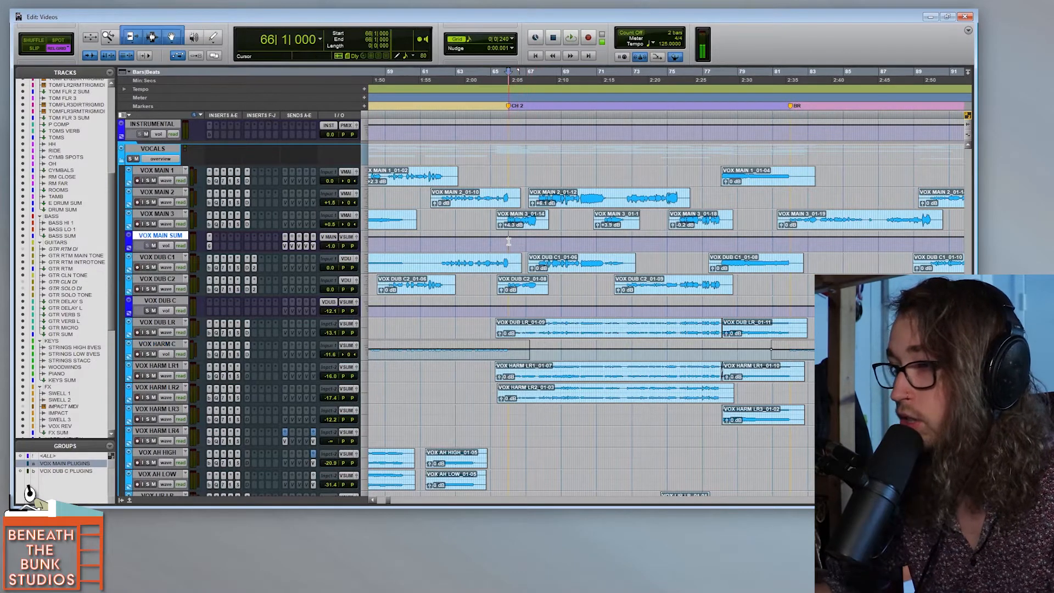
click(159, 214)
click(168, 177)
click(170, 173)
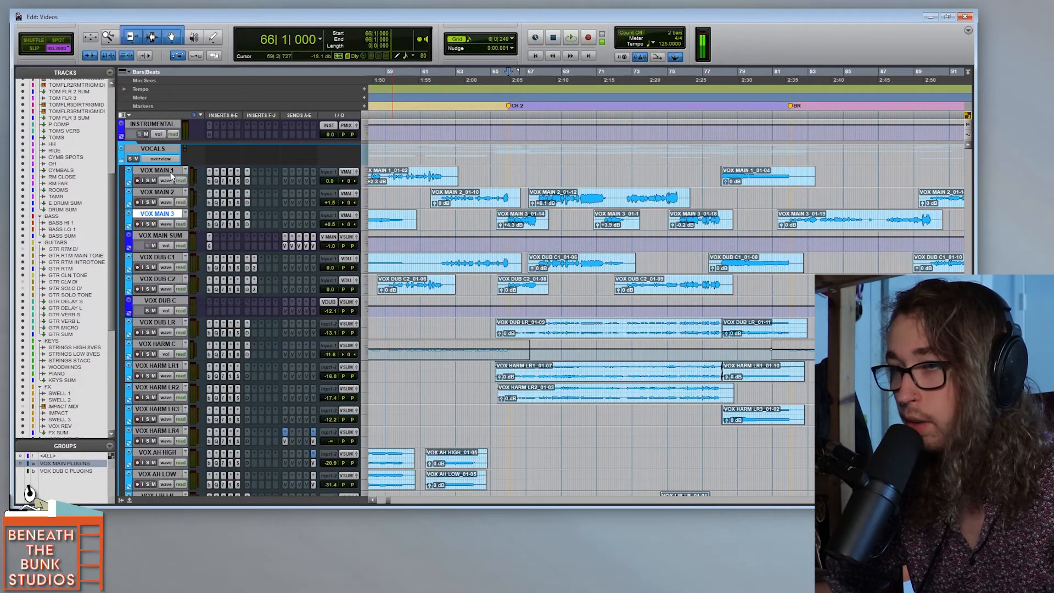
shift+click(170, 168)
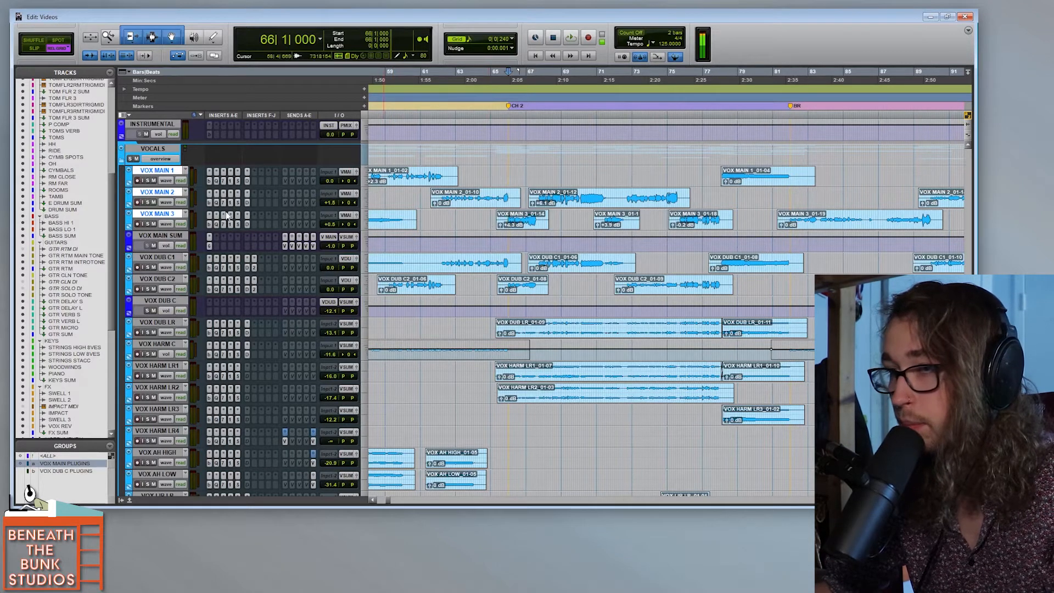
click(440, 194)
key(space)
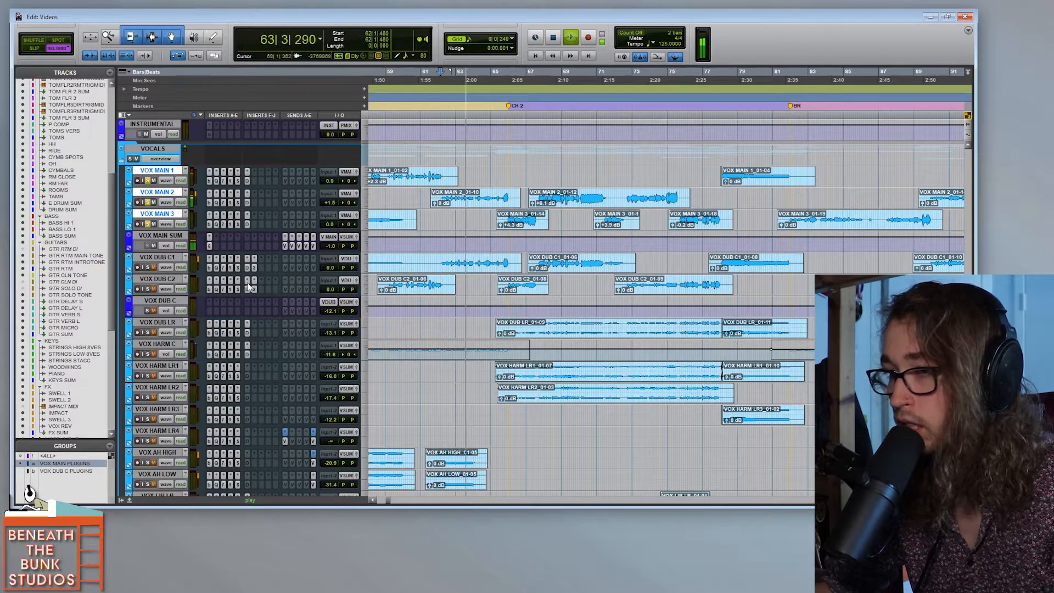
key(space)
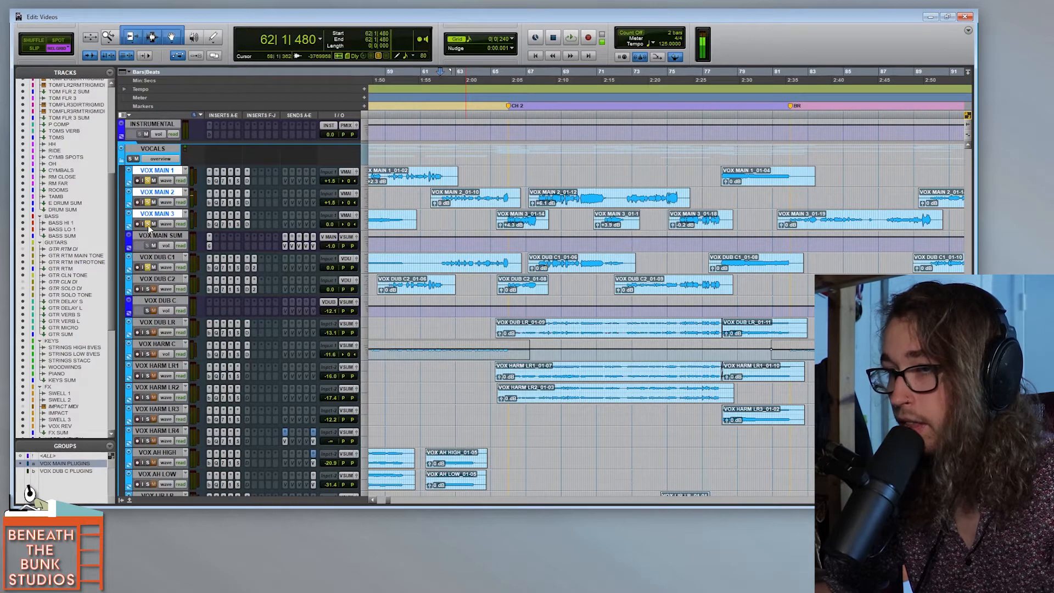
Step: Play the passage from bar 62 with only VOX DUB C1 soloed of the main and centre-double tracks, and clear its solo
key(space)
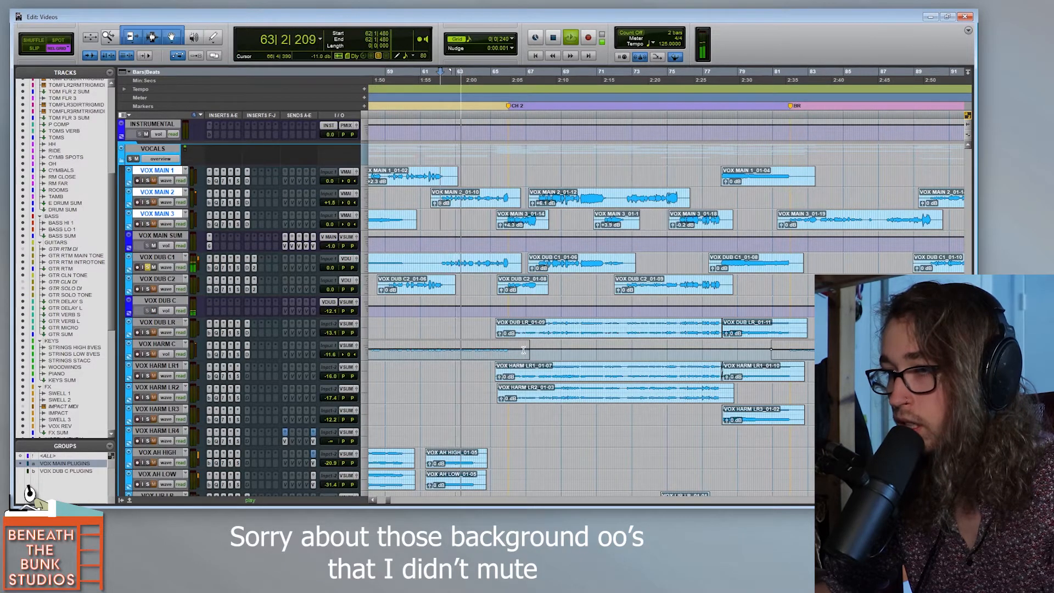
key(space)
click(147, 268)
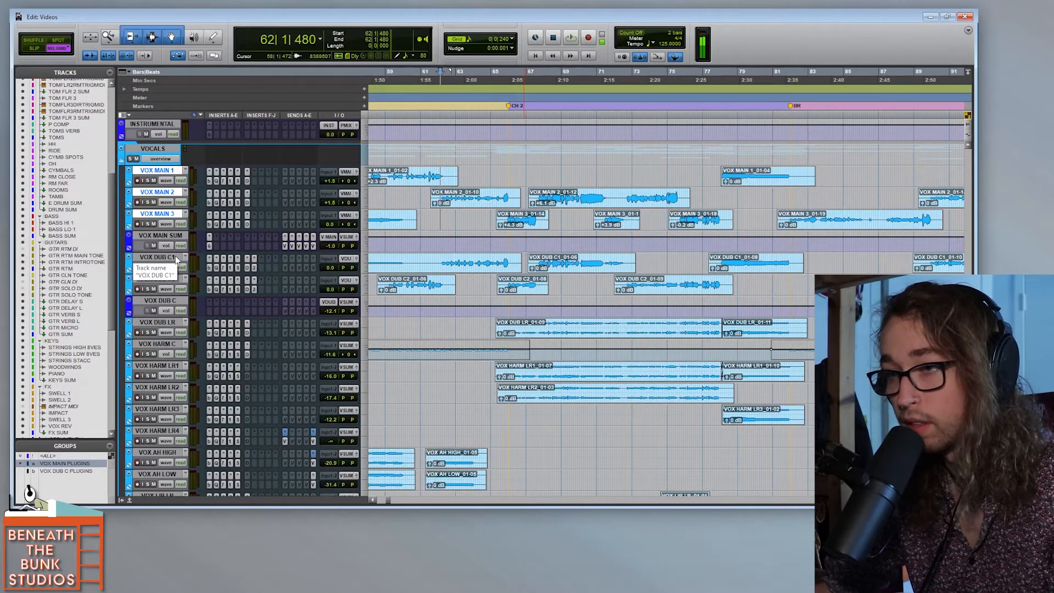
Step: Increase the height of the VOX DUB C1 track and open its Doubler2 plug-in
click(175, 256)
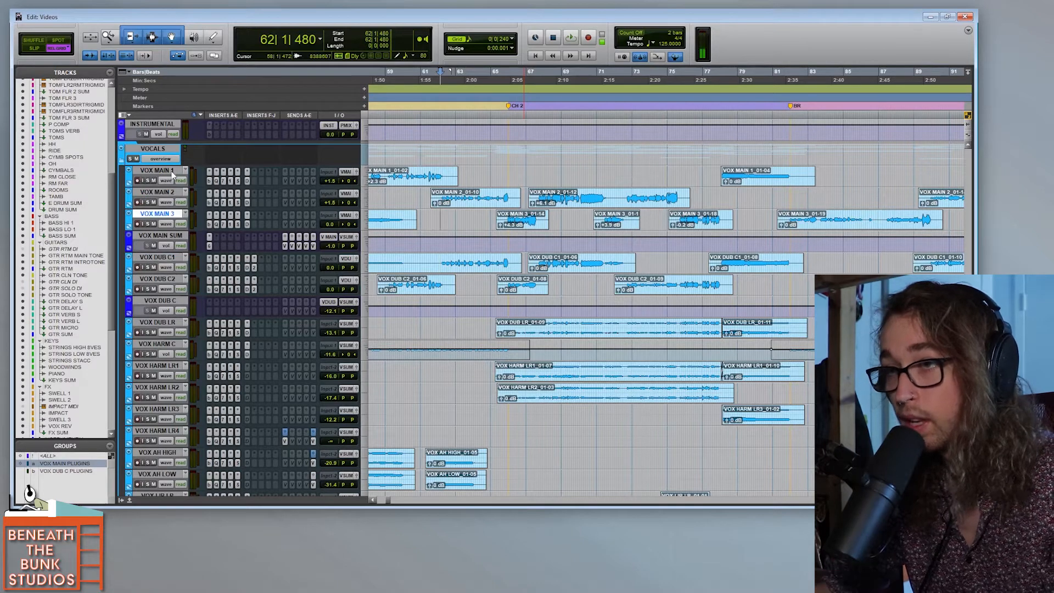
click(173, 174)
click(174, 257)
drag(195, 272, 195, 305)
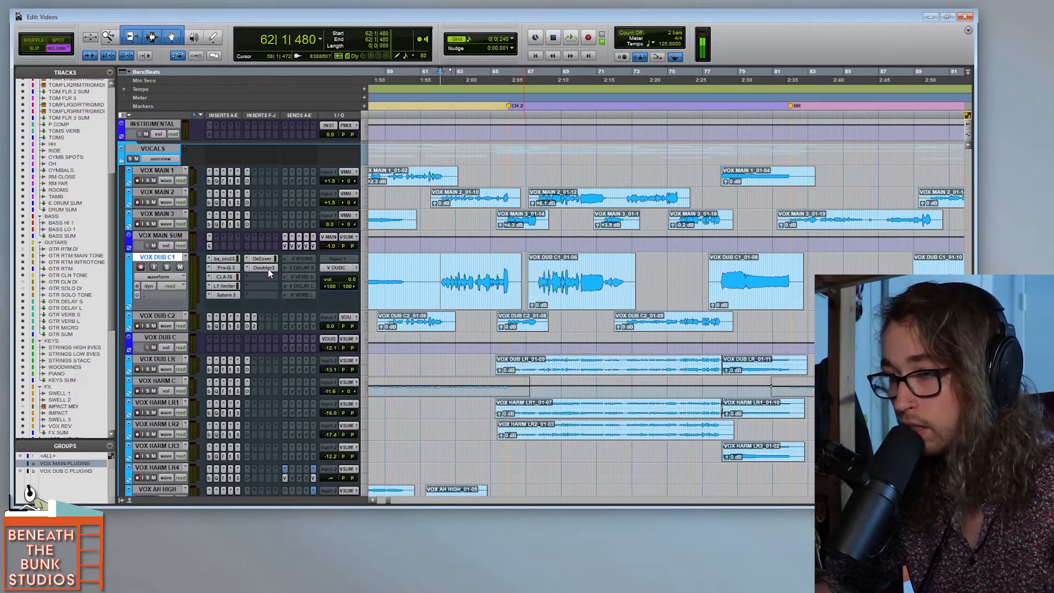
click(264, 268)
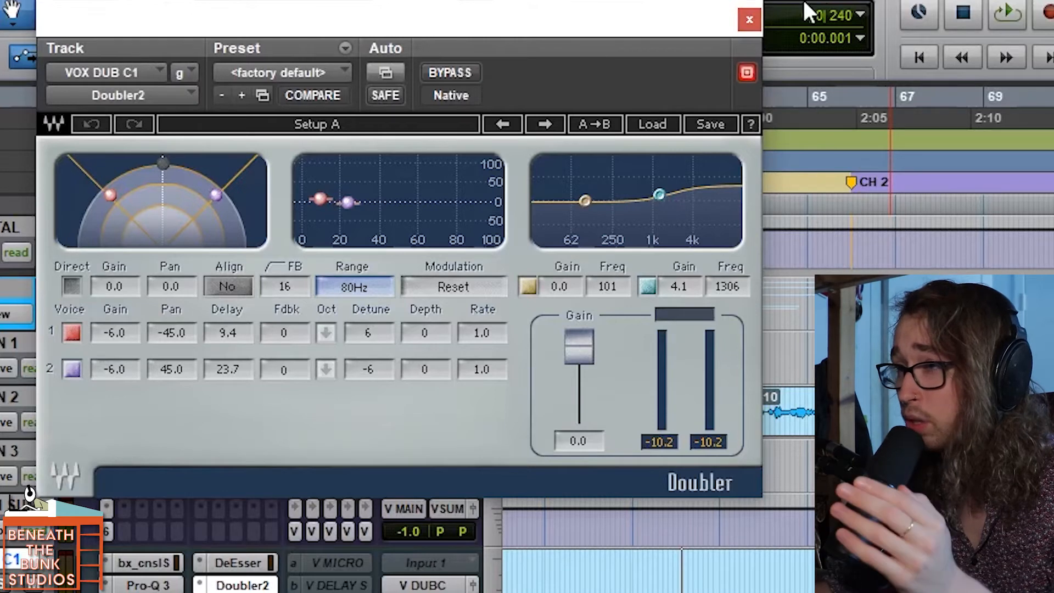
Step: Enable Direct, disable voices 1 and 2 in the Doubler, and play VOX DUB C1 without the doubling effect
click(71, 286)
click(72, 332)
click(72, 369)
key(space)
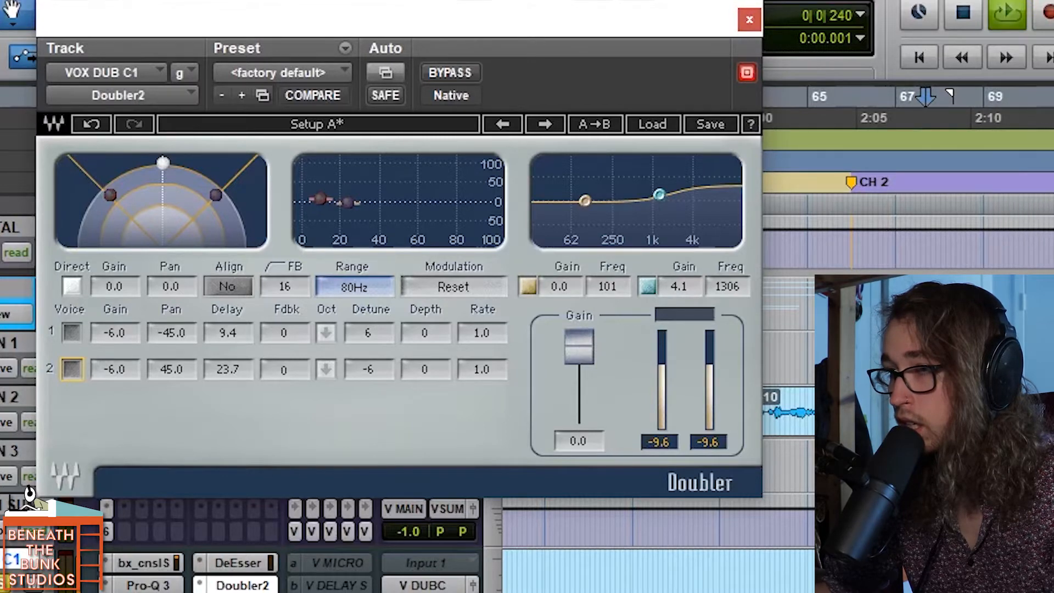
Step: Enable voices 1 and 2 and disable Direct in the Doubler to audition the doubled VOX DUB C1 vocal
click(72, 335)
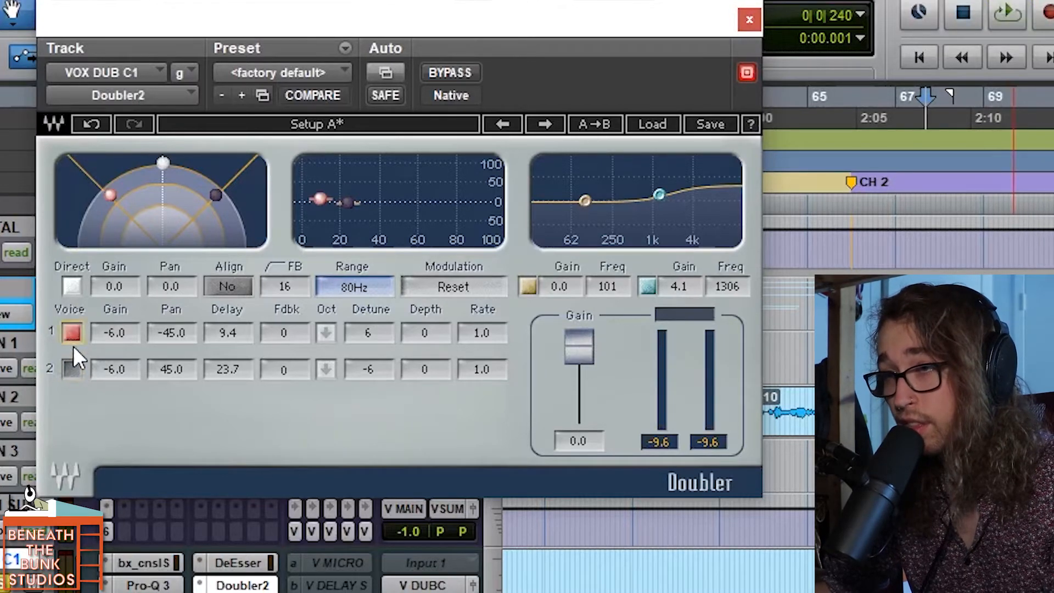
click(72, 285)
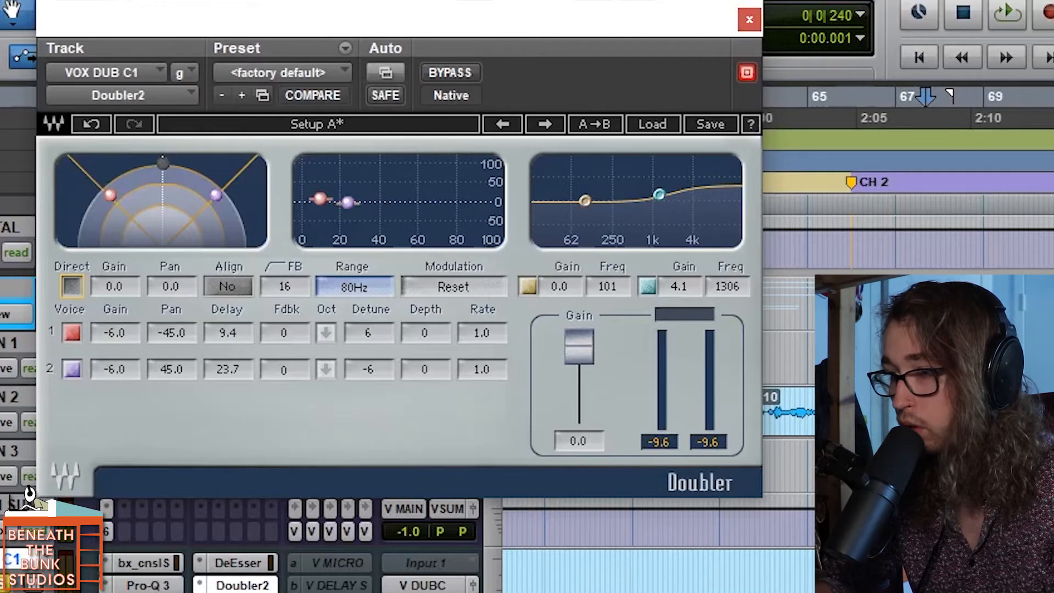
key(space)
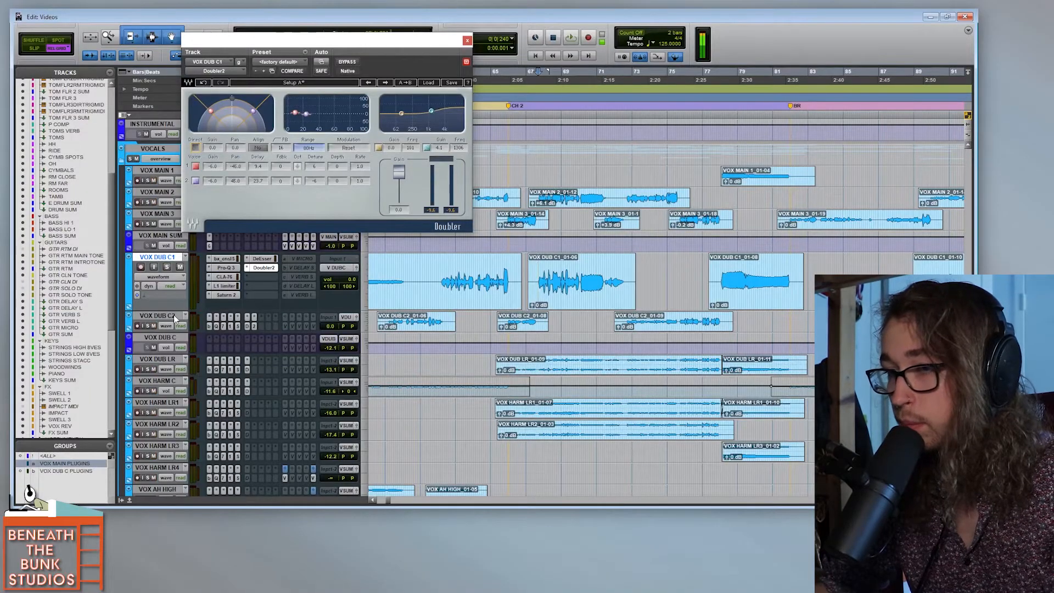
Step: Select VOX DUB C1 and VOX DUB C2 together and highlight their clips across the whole song
shift+click(174, 314)
key(r)
key(r)
drag(408, 272, 919, 321)
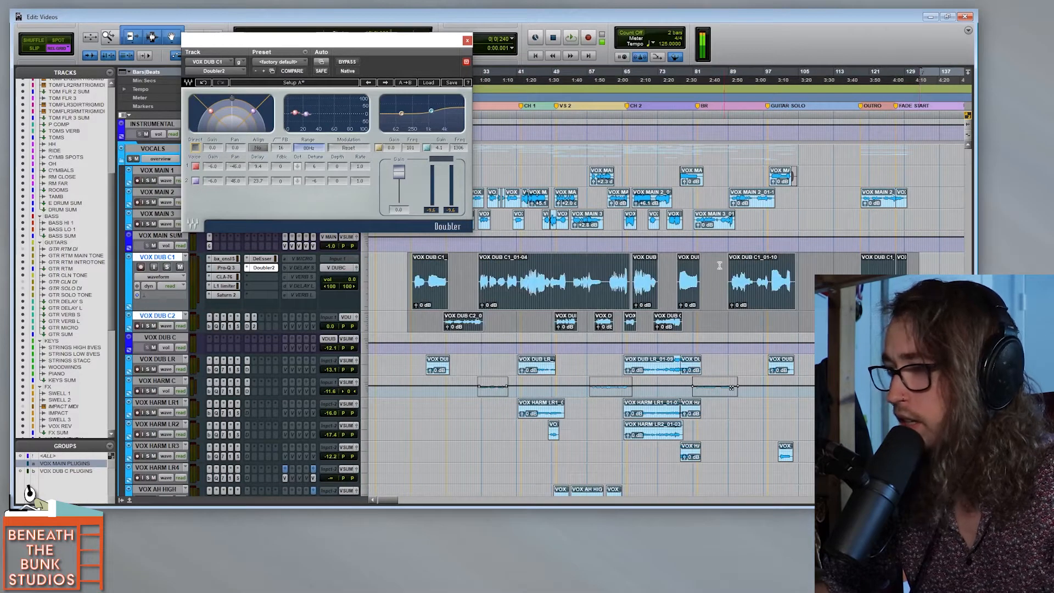
Step: Highlight the passage from bar 81 to bar 86 on VOX MAIN SUM and close the Doubler window
click(704, 245)
key(t)
key(t)
drag(625, 244, 715, 245)
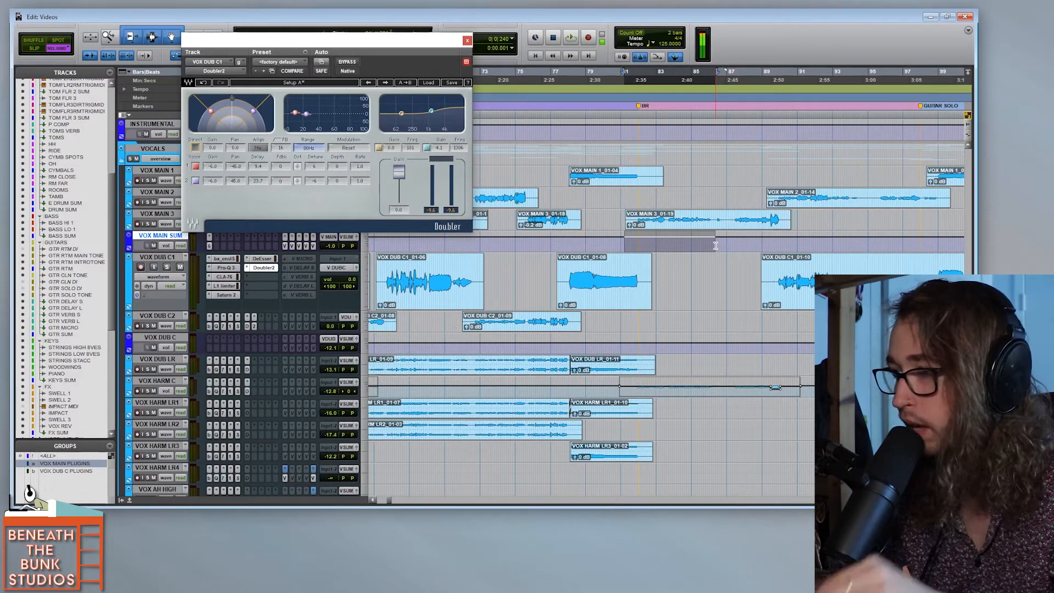
click(467, 40)
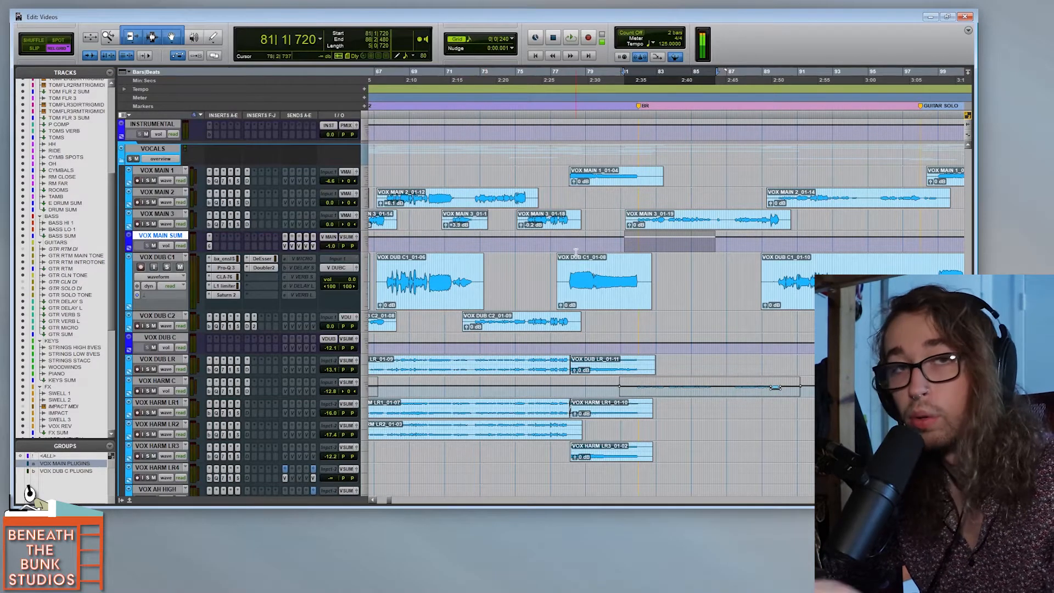
Step: Highlight the clips on VOX MAIN 1 to 3 across the song, followed by those on VOX DUB C1 and C2
key(ctrl+bracketleft)
key(ctrl+bracketleft)
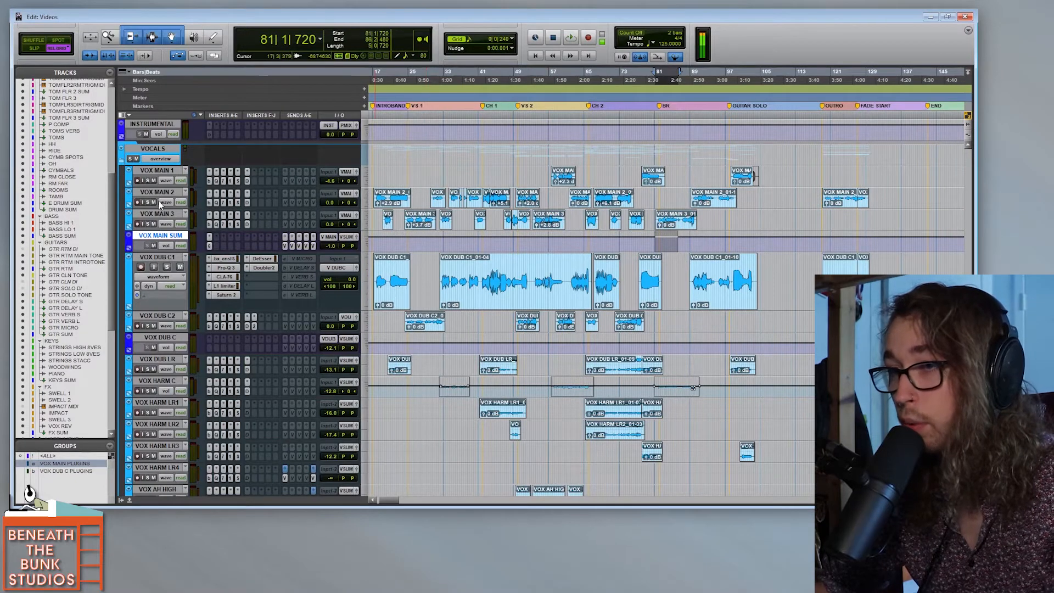
click(158, 218)
shift+click(170, 169)
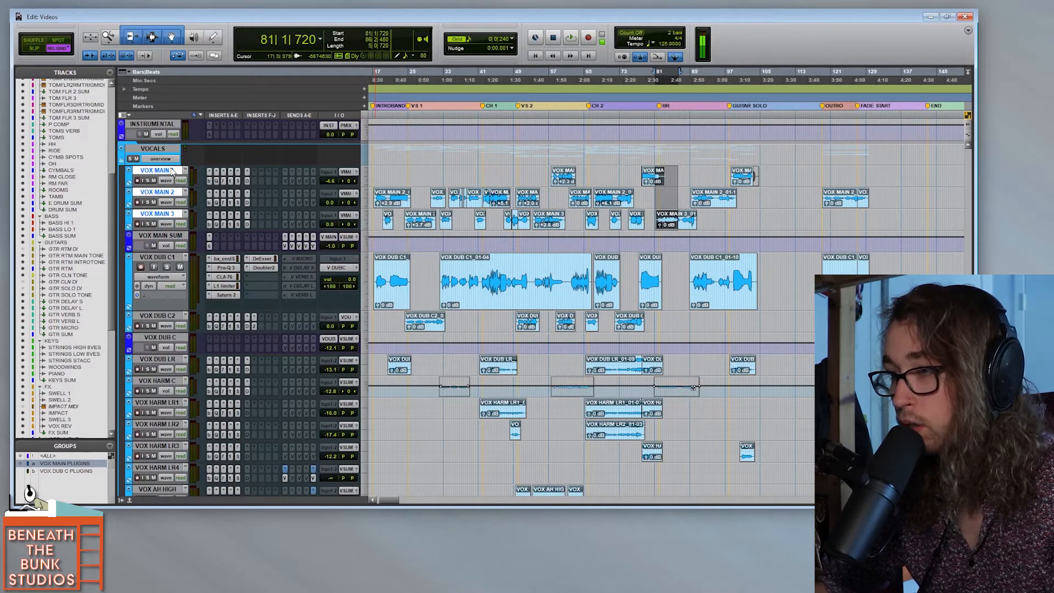
drag(376, 174, 881, 193)
drag(372, 268, 901, 321)
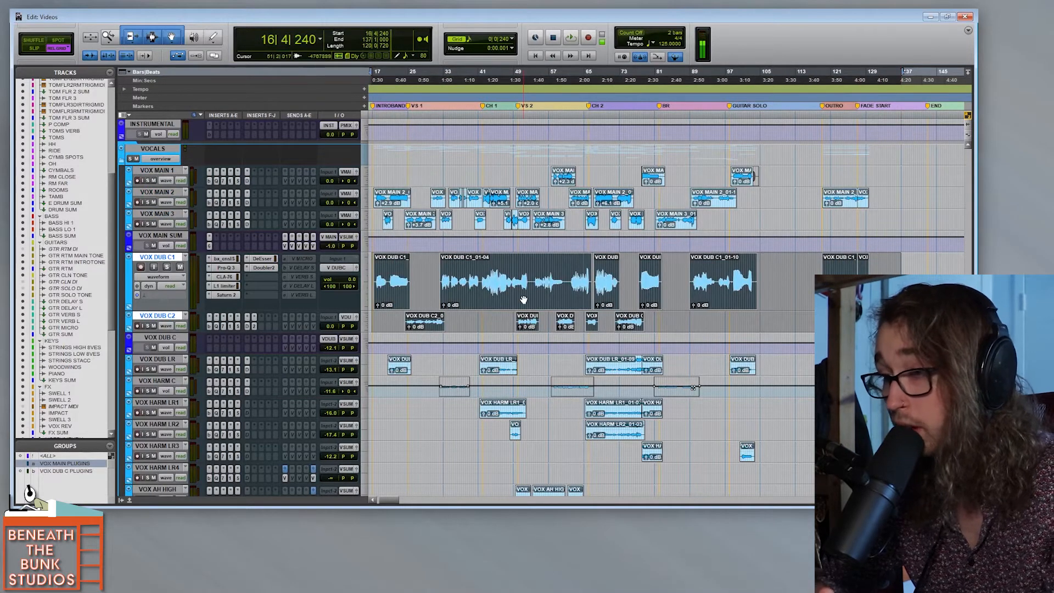
Step: Increase the height of the VOX DUB LR track and place the edit cursor near the start of CH 2
scroll(524, 300, down, 3)
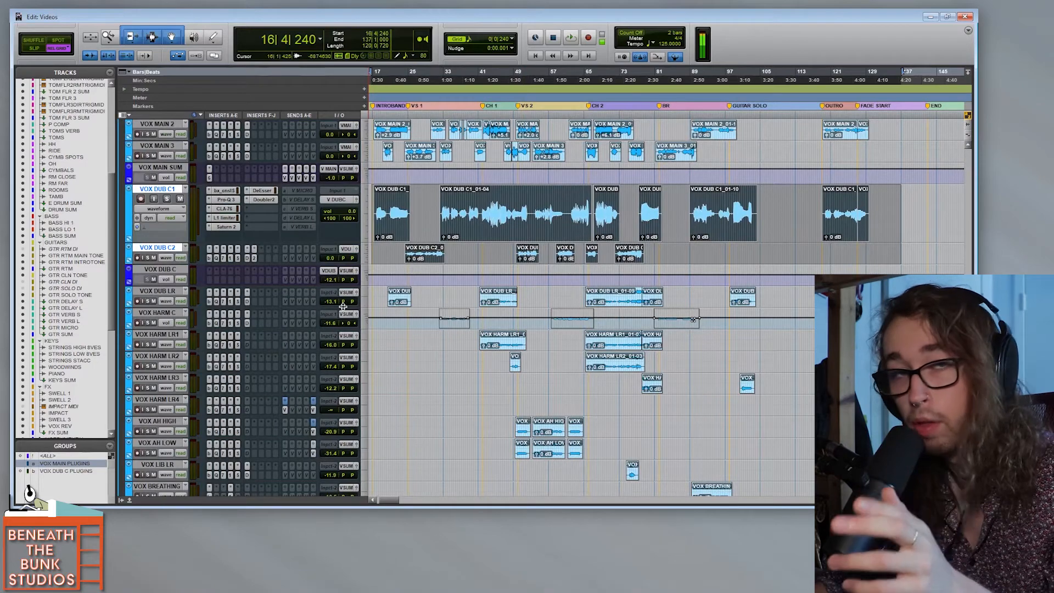
drag(336, 307, 337, 326)
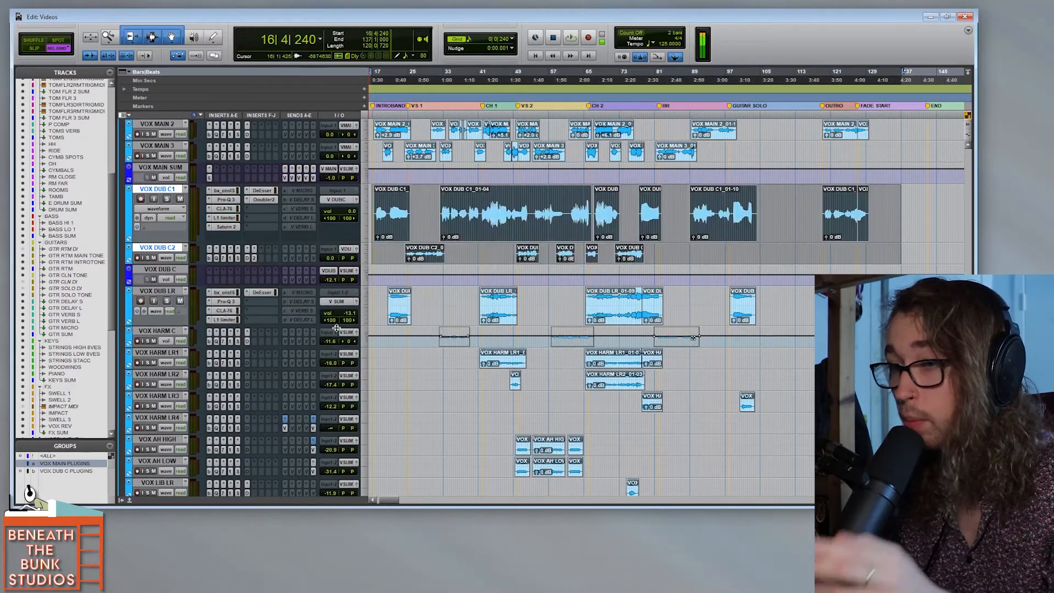
click(590, 280)
key(ctrl+bracketright)
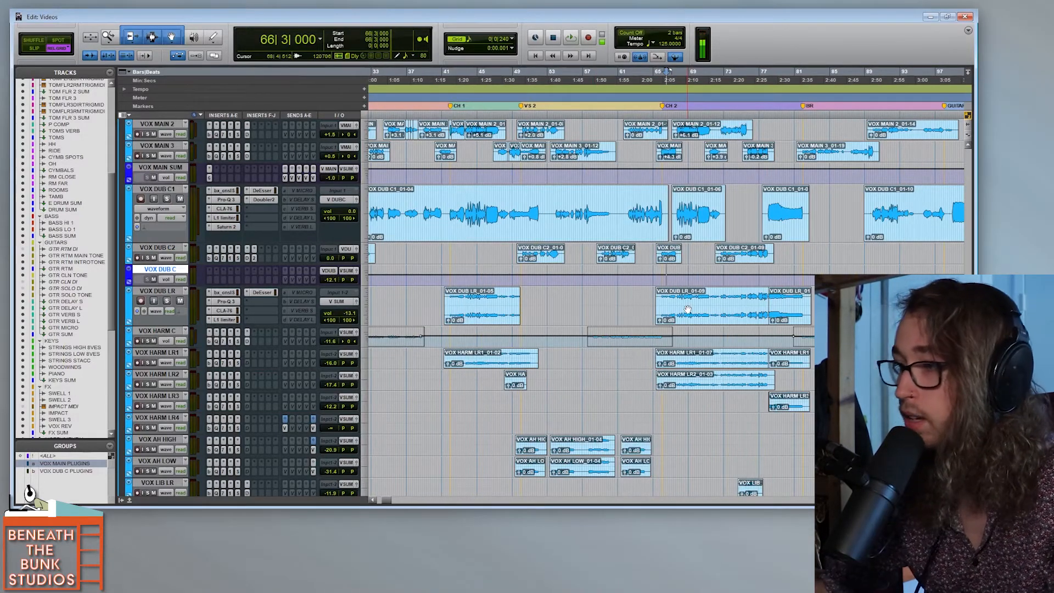
Step: Review the VOX DUB LR clips around CH 2 and the bridge, solo that track and play it from bar 66
key(t)
key(t)
scroll(663, 280, right, 5)
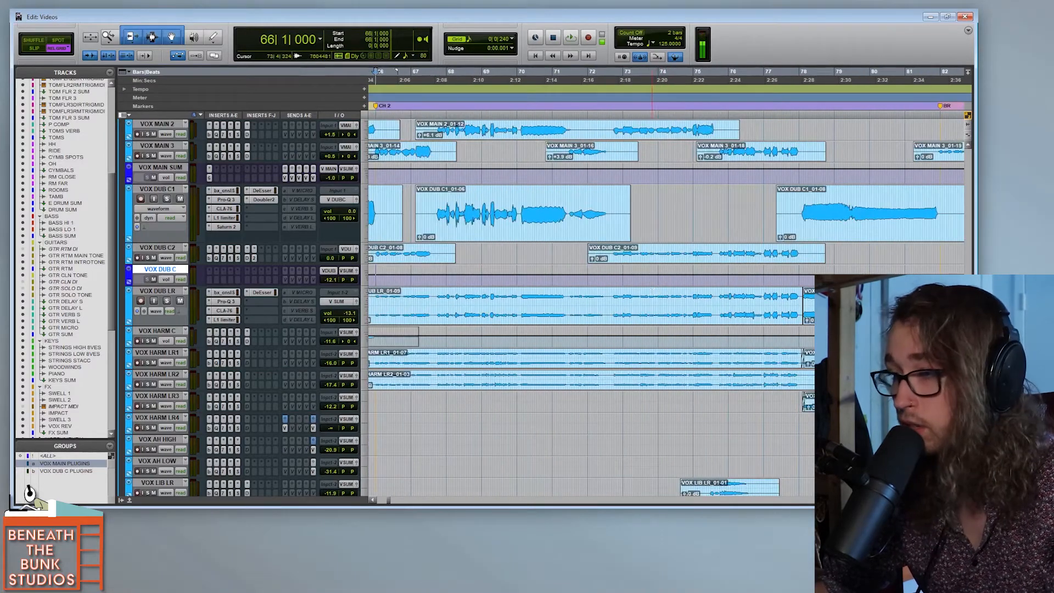
key(r)
scroll(542, 286, right, 5)
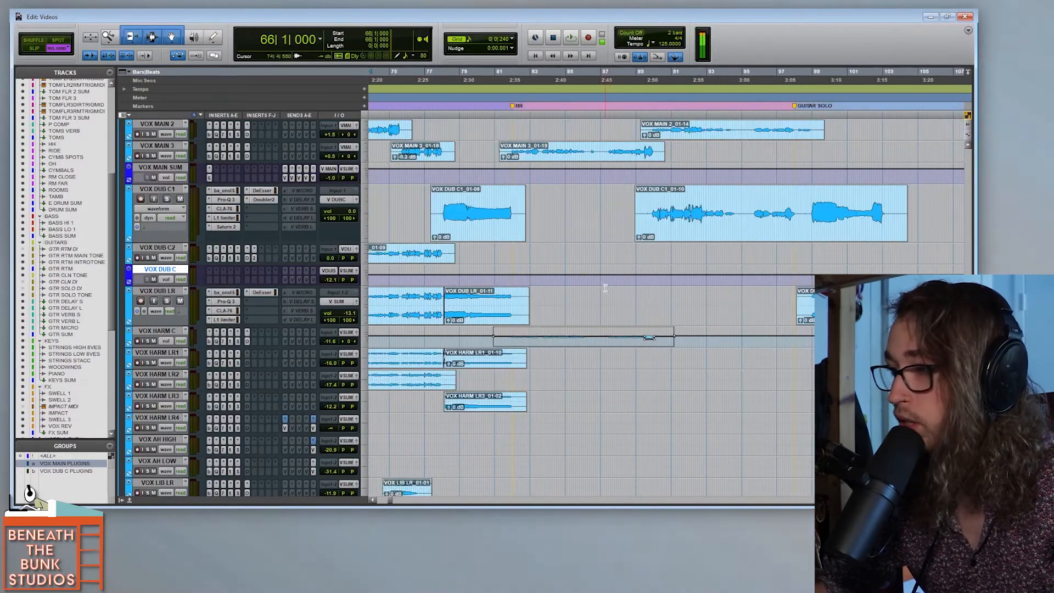
scroll(621, 286, left, 6)
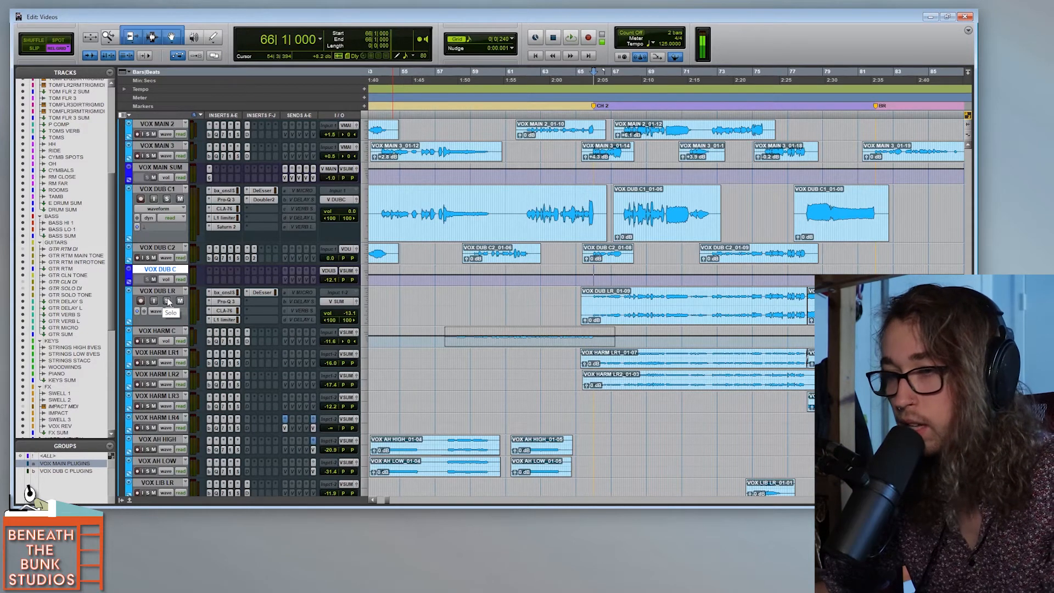
key(space)
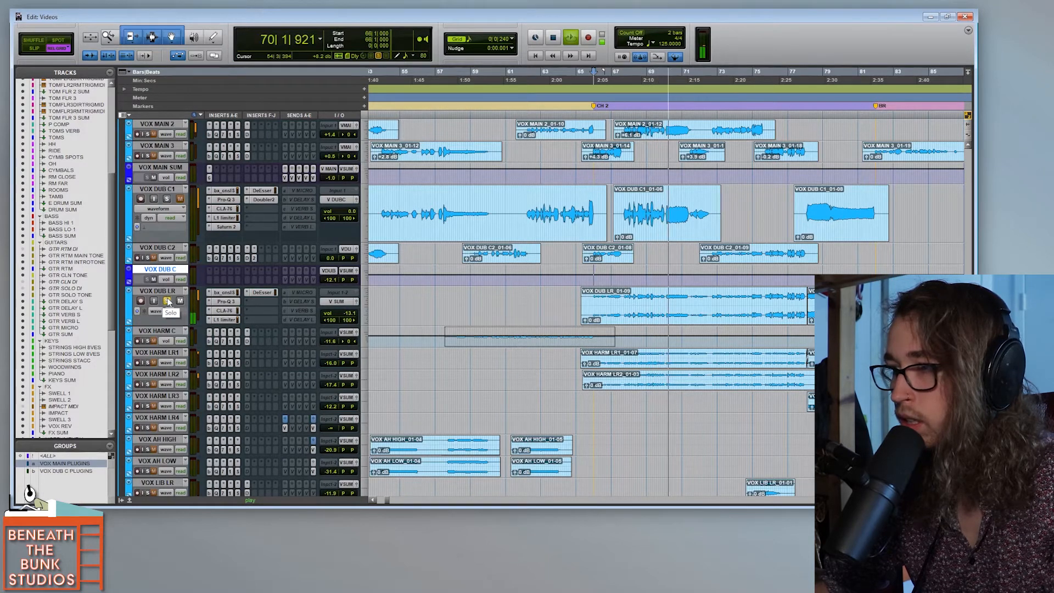
key(space)
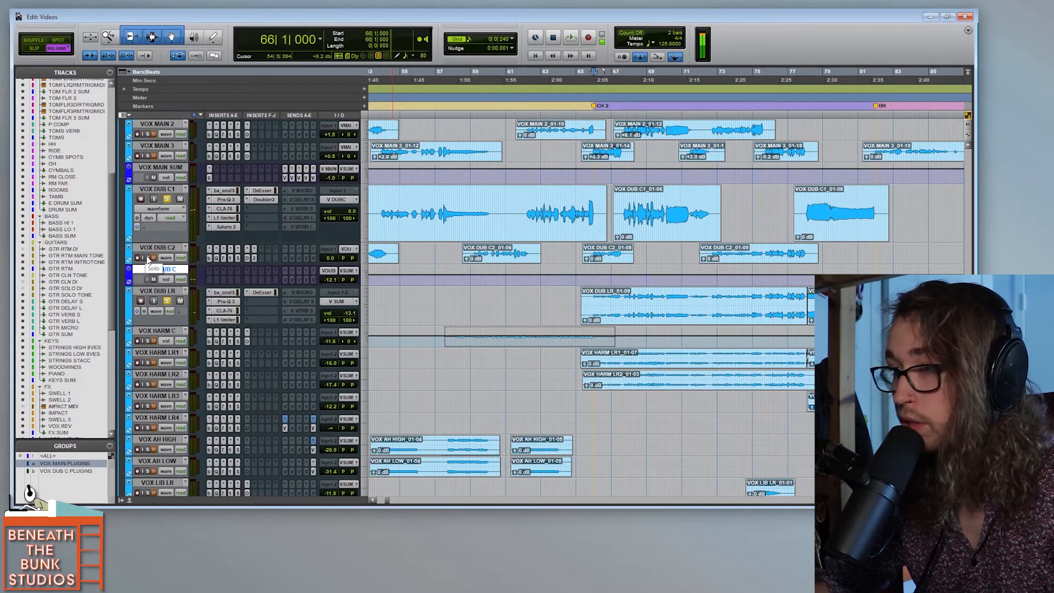
Step: Solo VOX DUB C1 and VOX DUB C2 along with VOX DUB LR and play them together from bar 66
key(space)
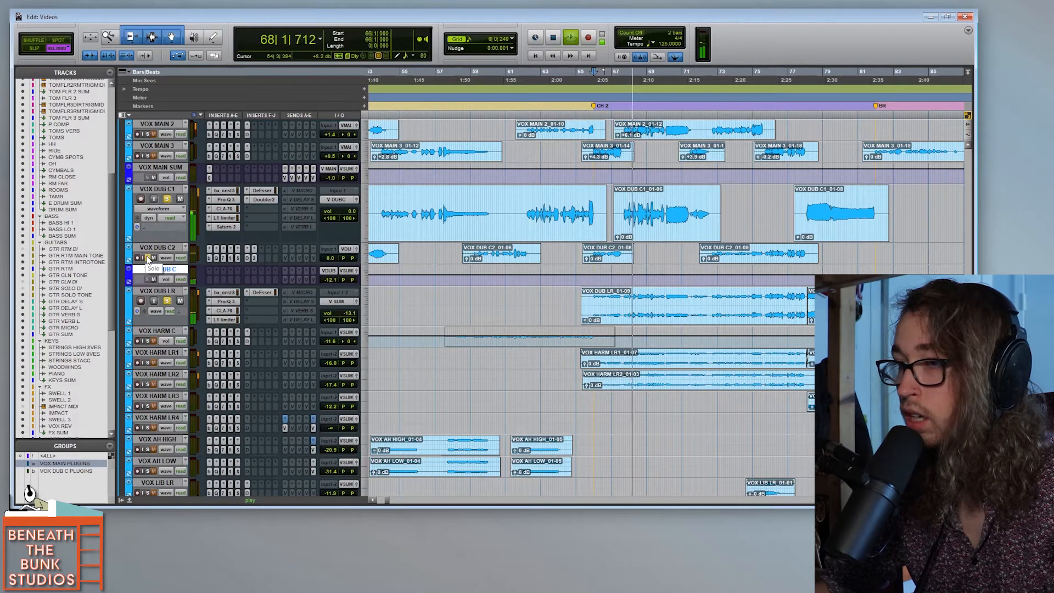
key(space)
scroll(466, 270, up, 2)
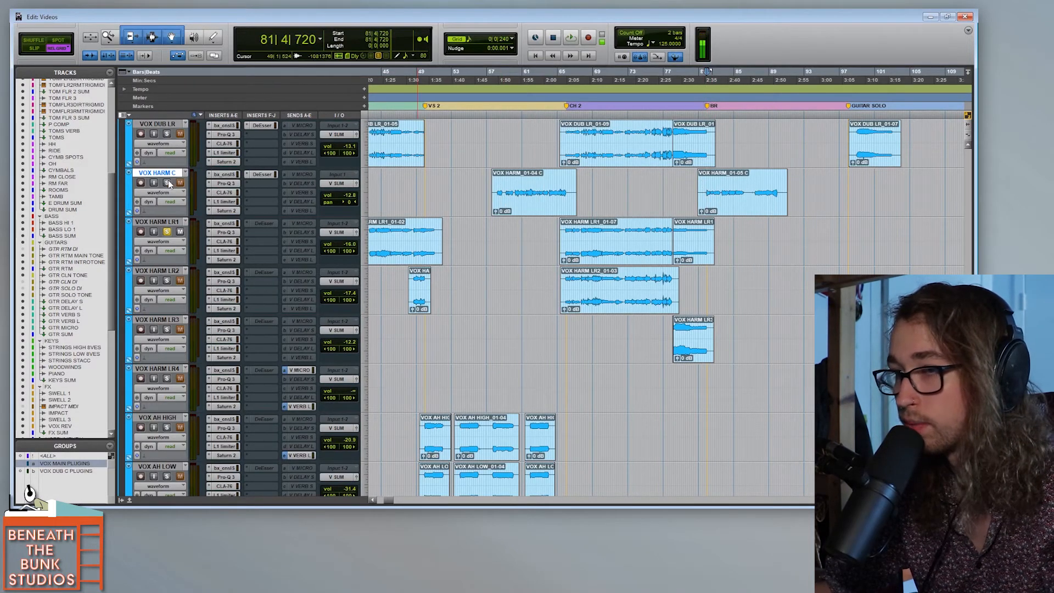
Step: Solo VOX HARM C, play it from bar 81 into the bridge, and clear the solo
key(space)
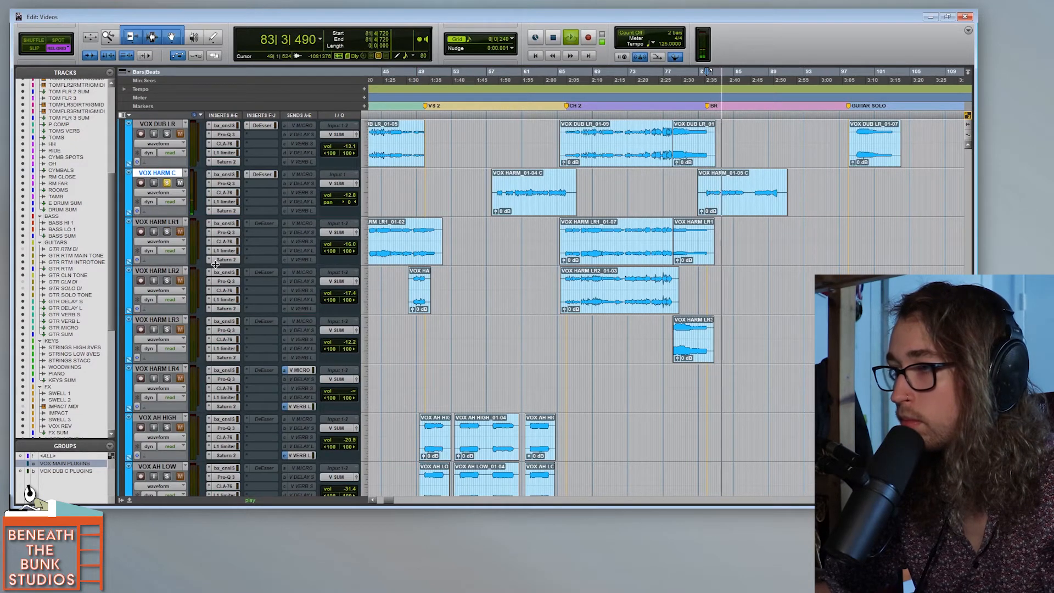
click(167, 183)
key(space)
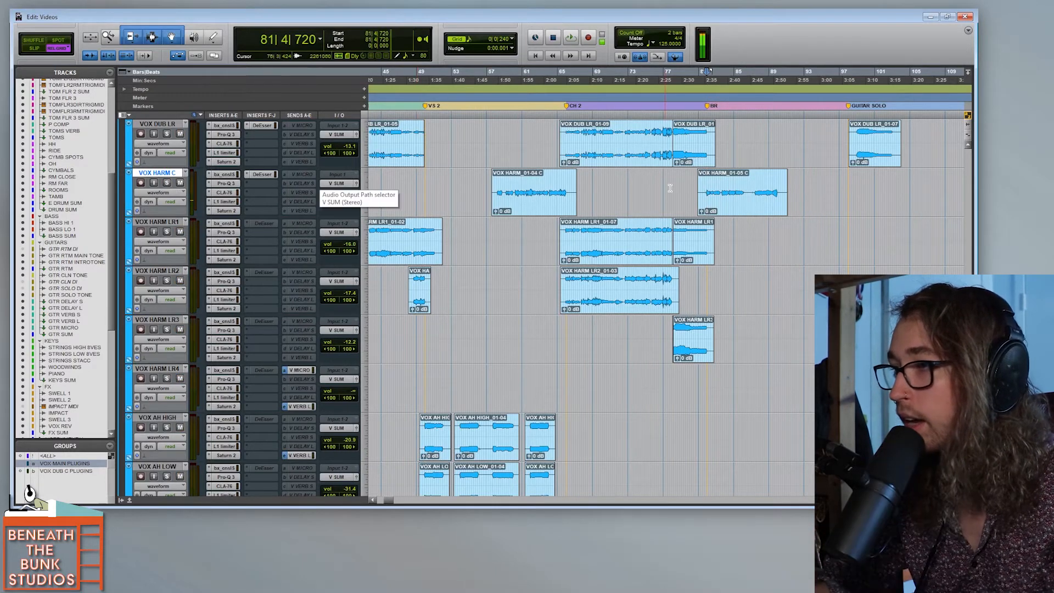
Step: Highlight the VOX HARM C clips in verse 2, the bridge and verse 1 in turn
key(r)
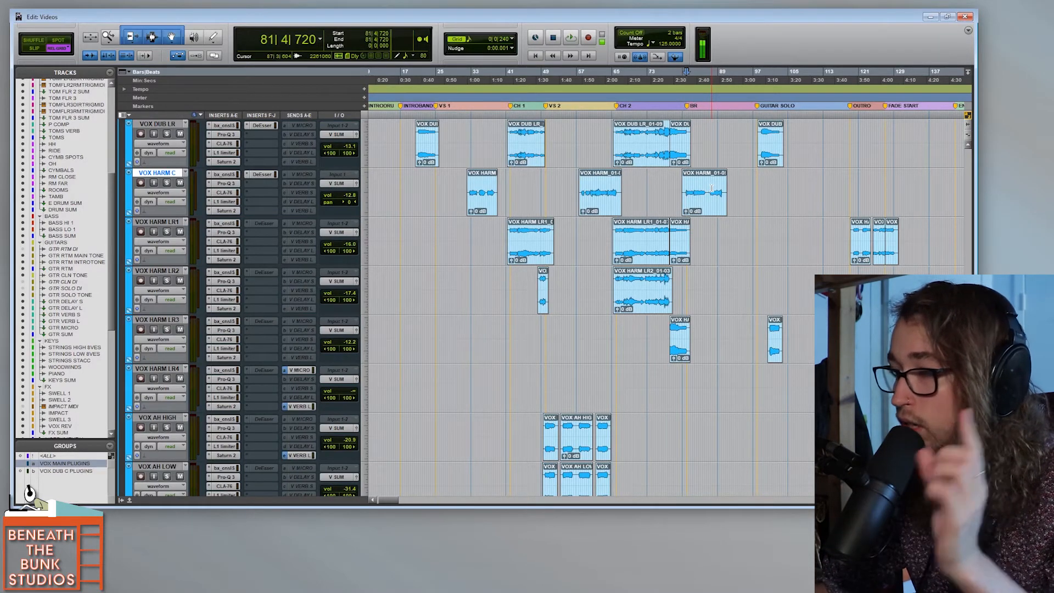
drag(590, 178, 601, 185)
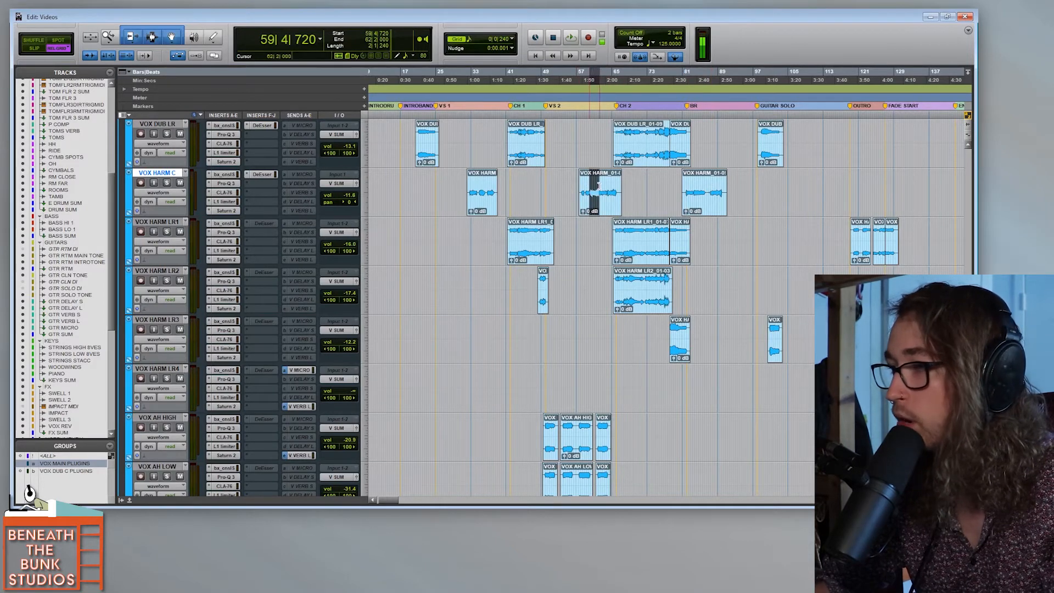
drag(693, 184, 719, 185)
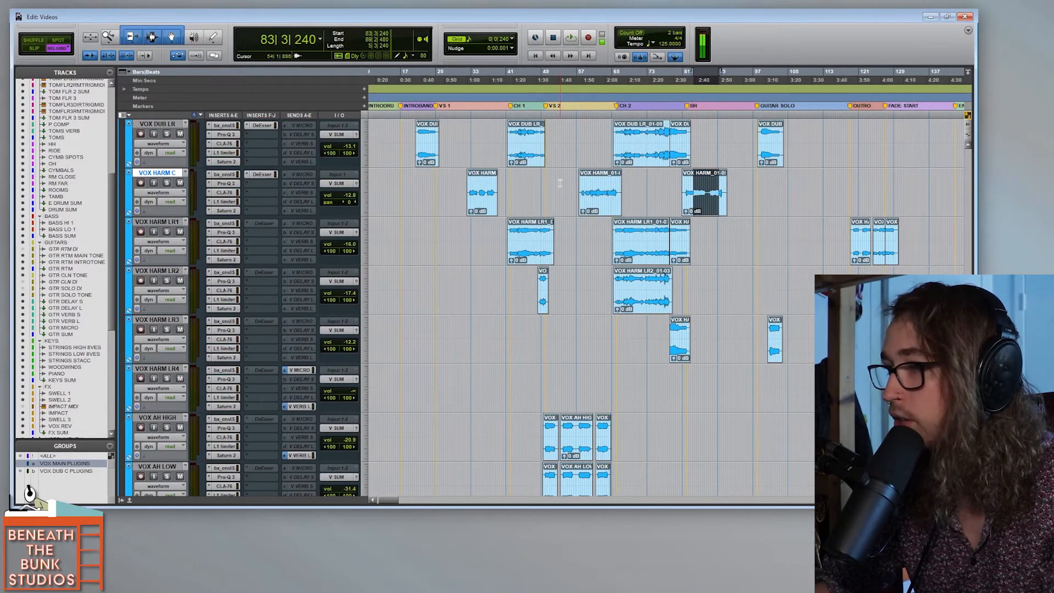
drag(462, 187, 495, 187)
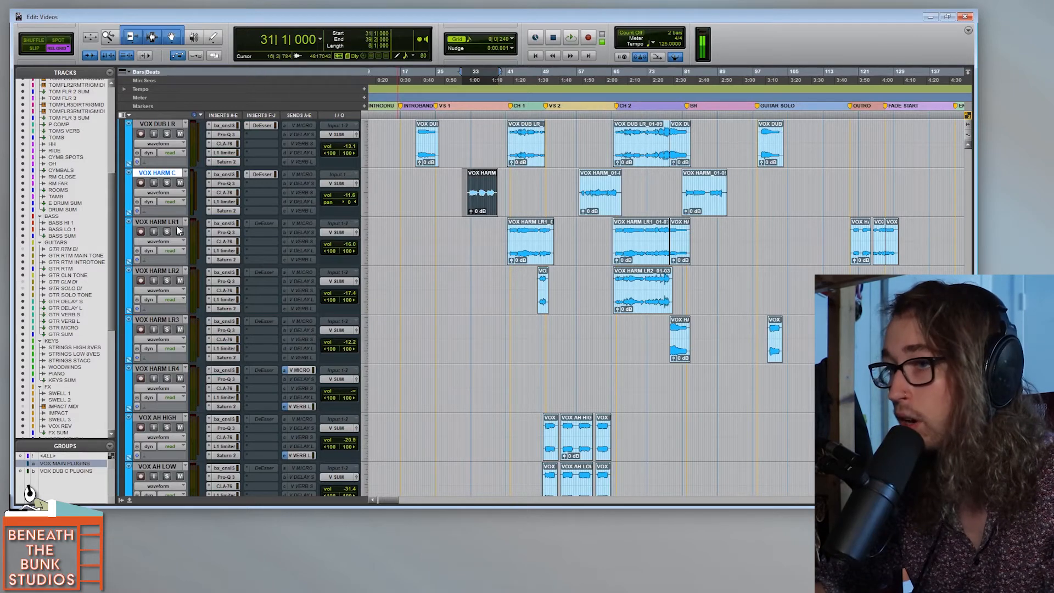
Step: Solo VOX HARM LR1, place the edit cursor near the start of CH 2 and play the track from bar 65
click(632, 238)
key(ctrl+])
key(ctrl+])
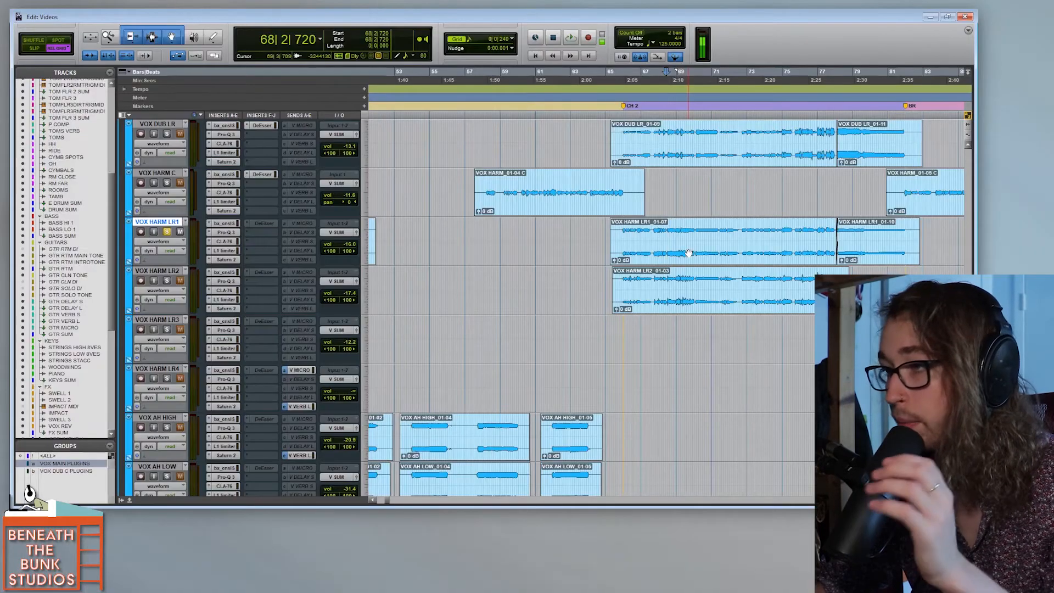
scroll(659, 220, up, 2)
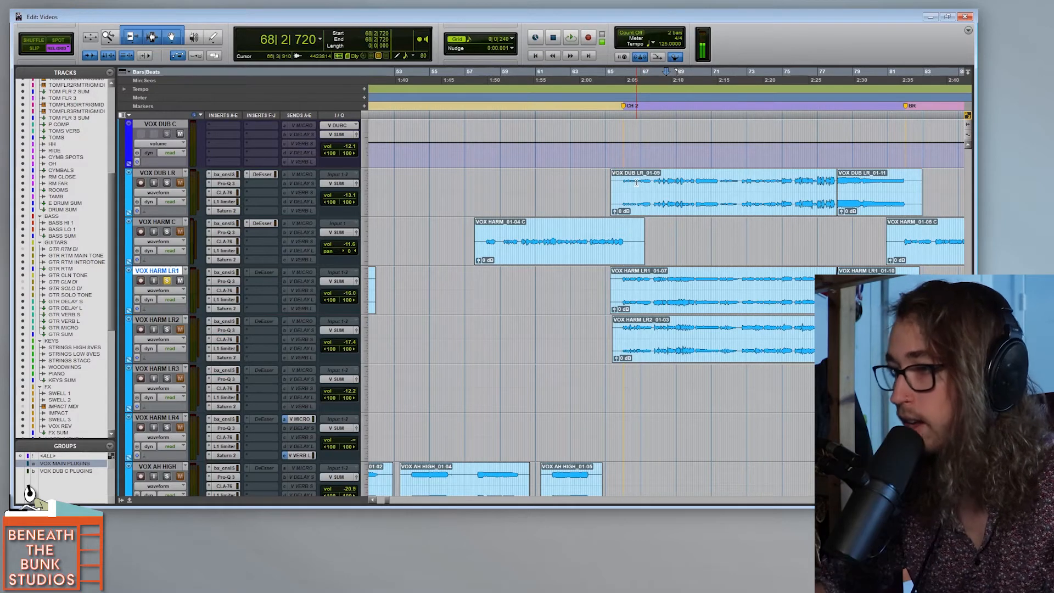
click(621, 280)
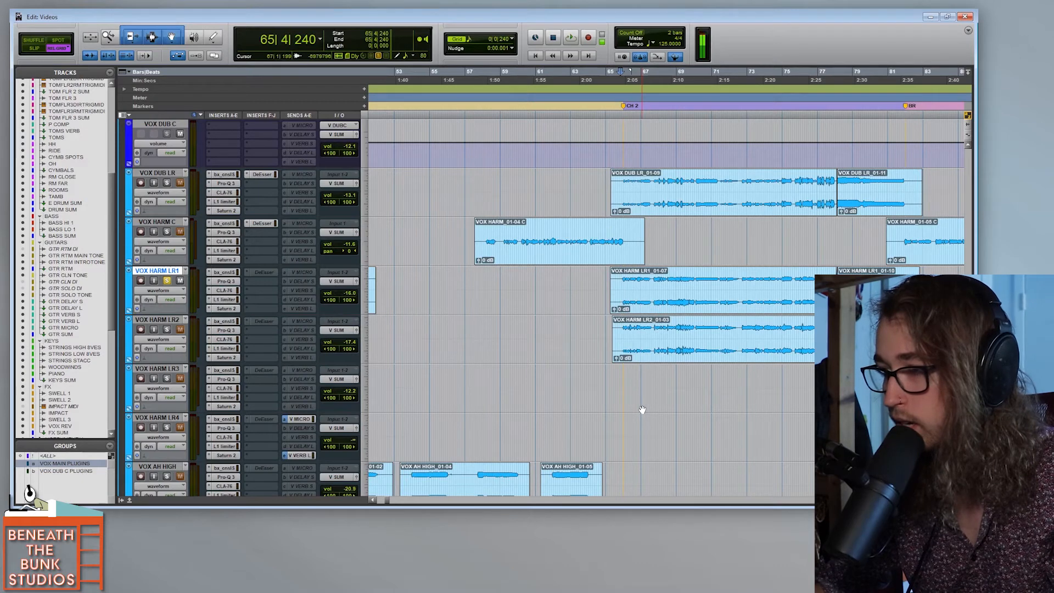
key(space)
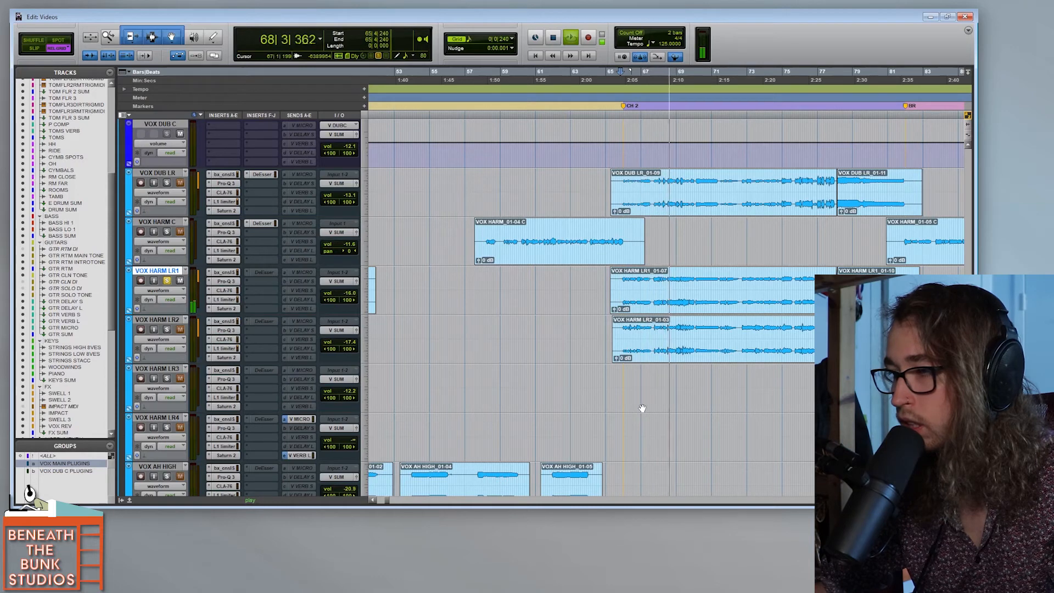
key(space)
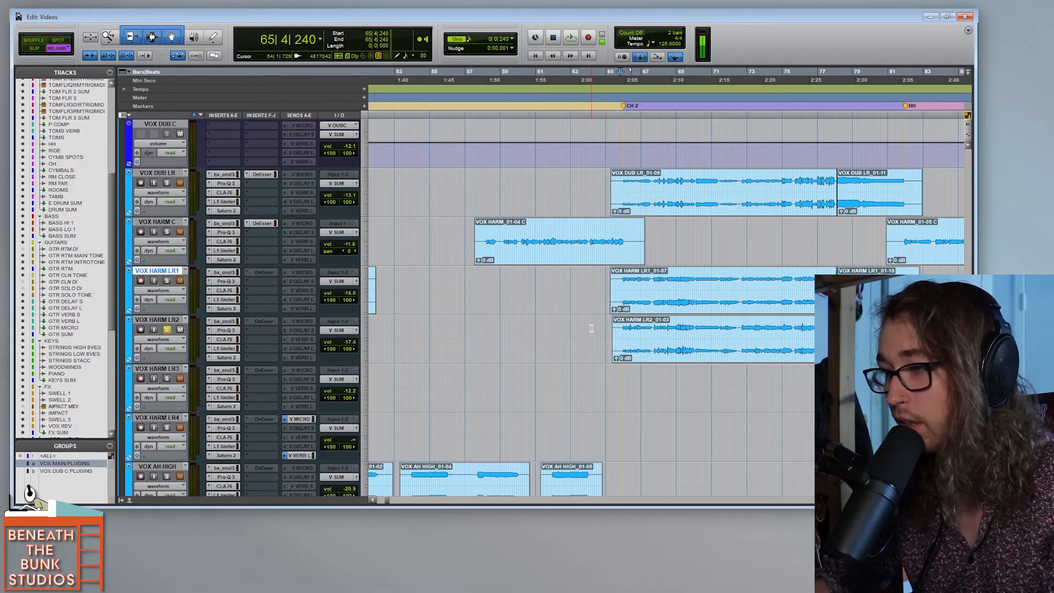
Step: Solo VOX HARM LR2 in place of VOX HARM LR1 and play it from bar 65
key(space)
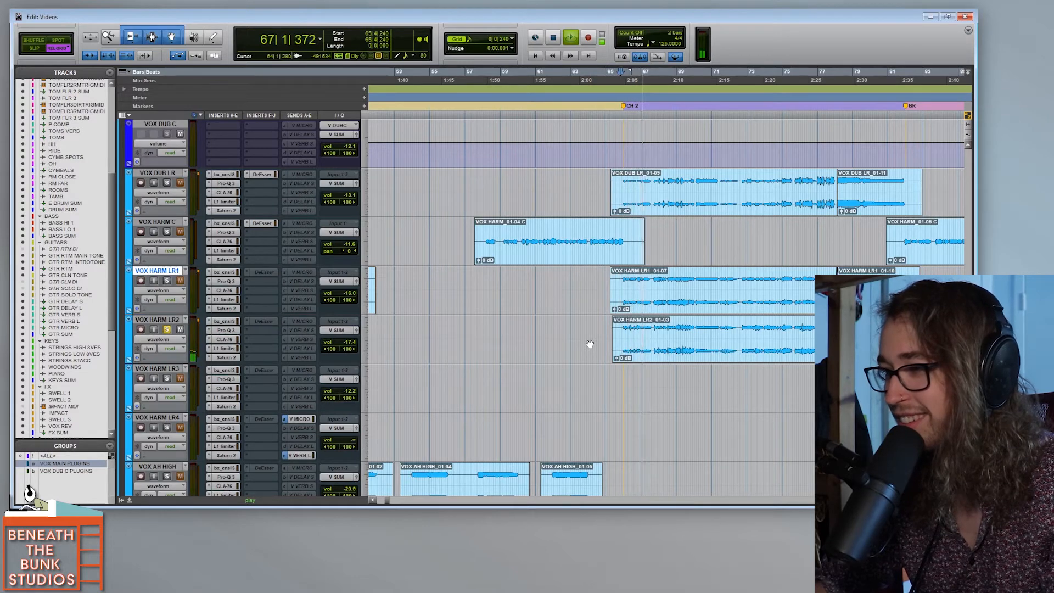
key(r)
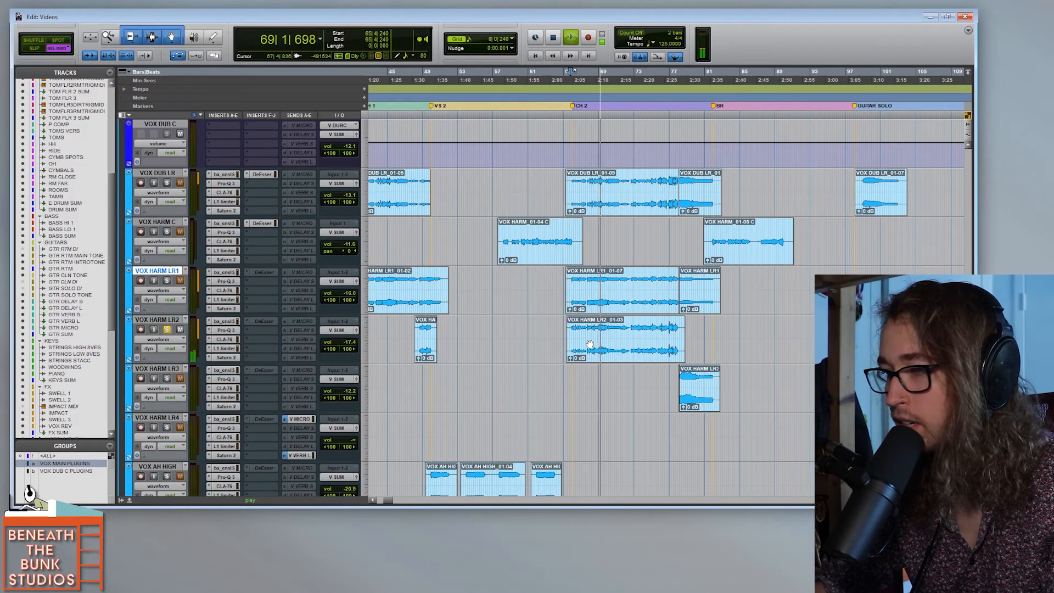
key(space)
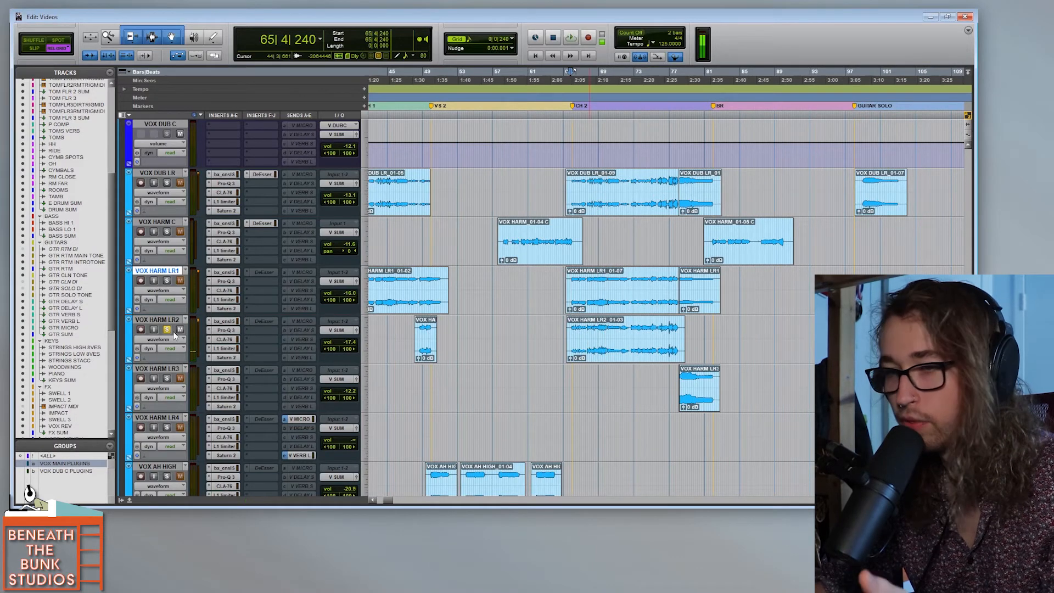
Step: Solo VOX HARM LR3 alone and play its clip at the end of CH 2 from bar 78
click(167, 379)
click(691, 341)
key(ctrl+])
key(ctrl+])
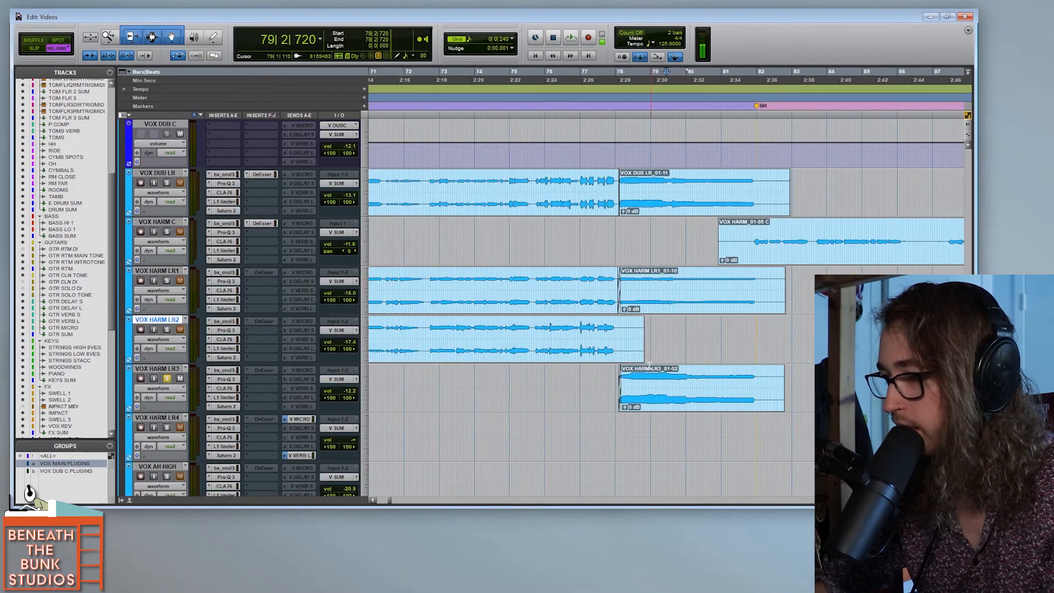
key(space)
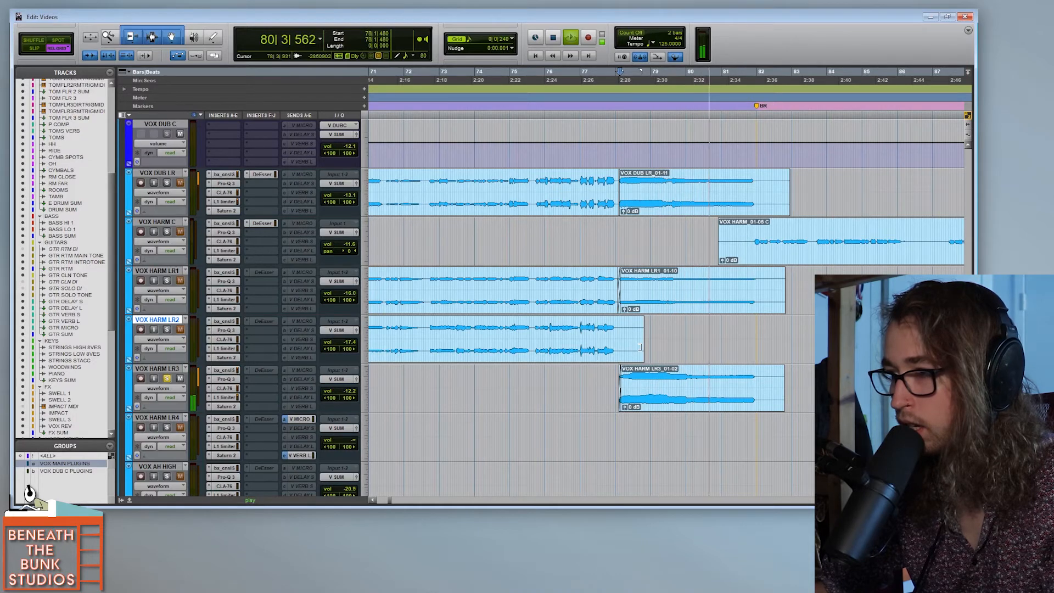
key(space)
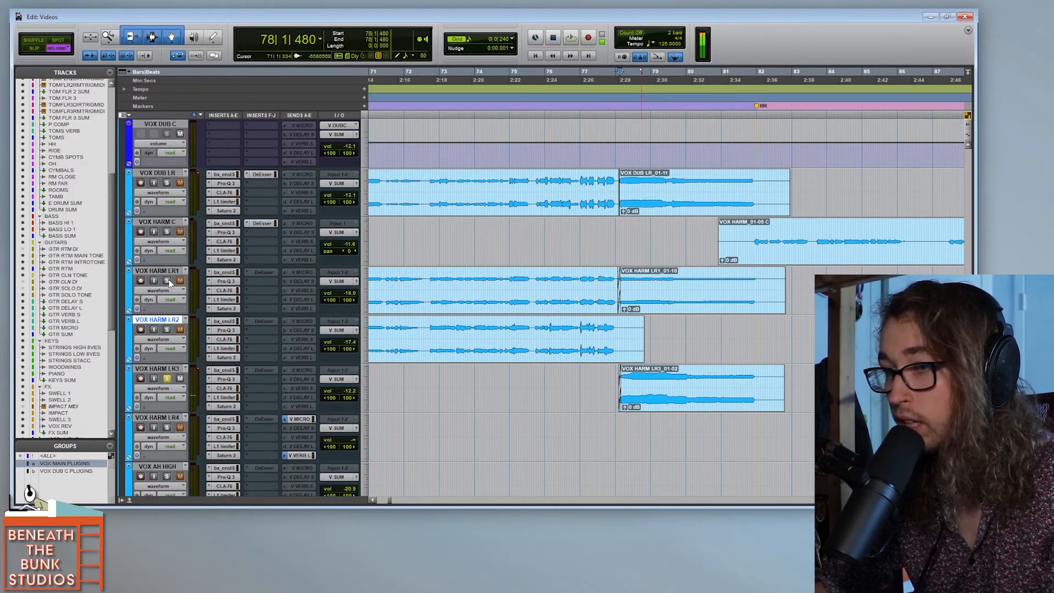
Step: Solo VOX MAIN 1, VOX DUB C1, VOX DUB LR and VOX HARM LR1 along with VOX HARM LR3 and play them together from bar 78
scroll(280, 215, up, 4)
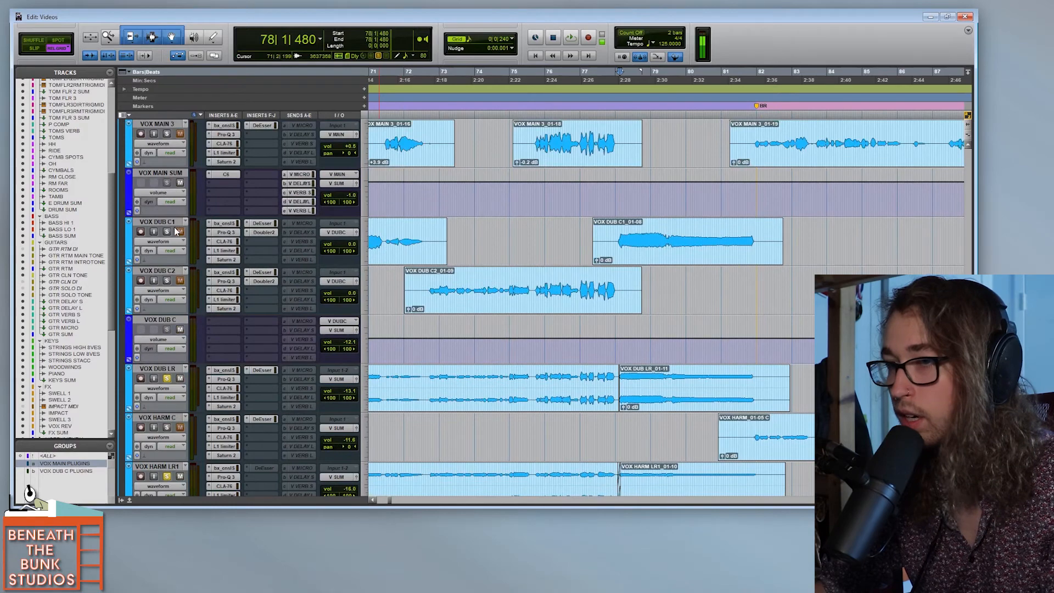
scroll(439, 233, up, 4)
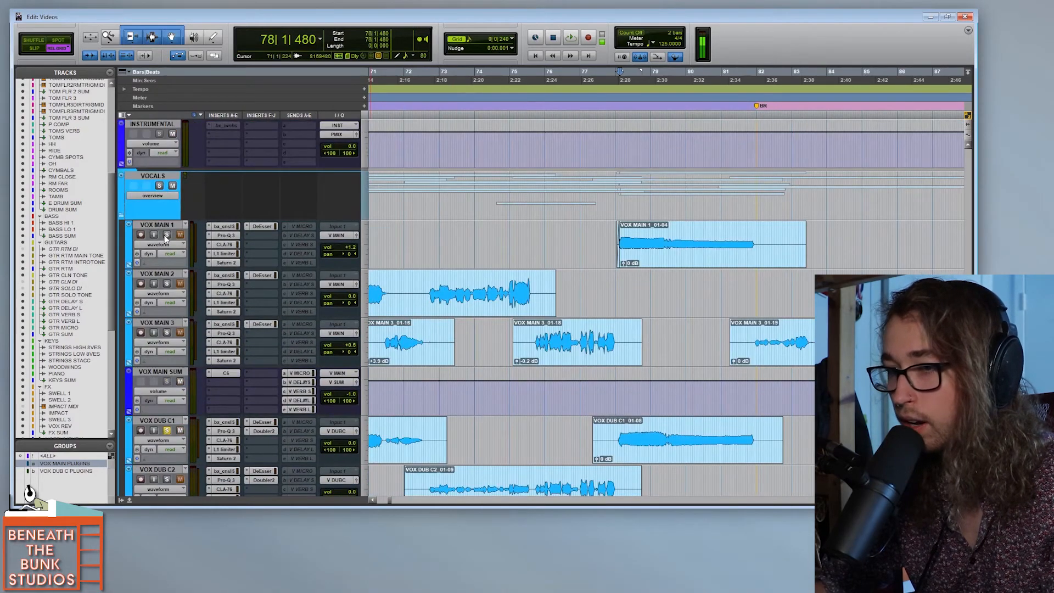
scroll(443, 309, down, 8)
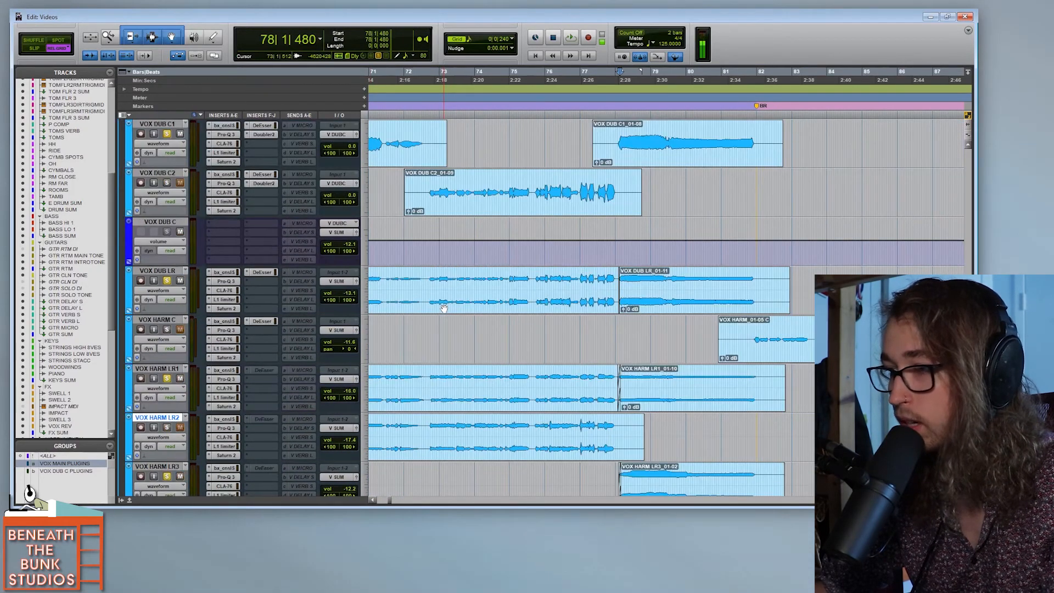
key(space)
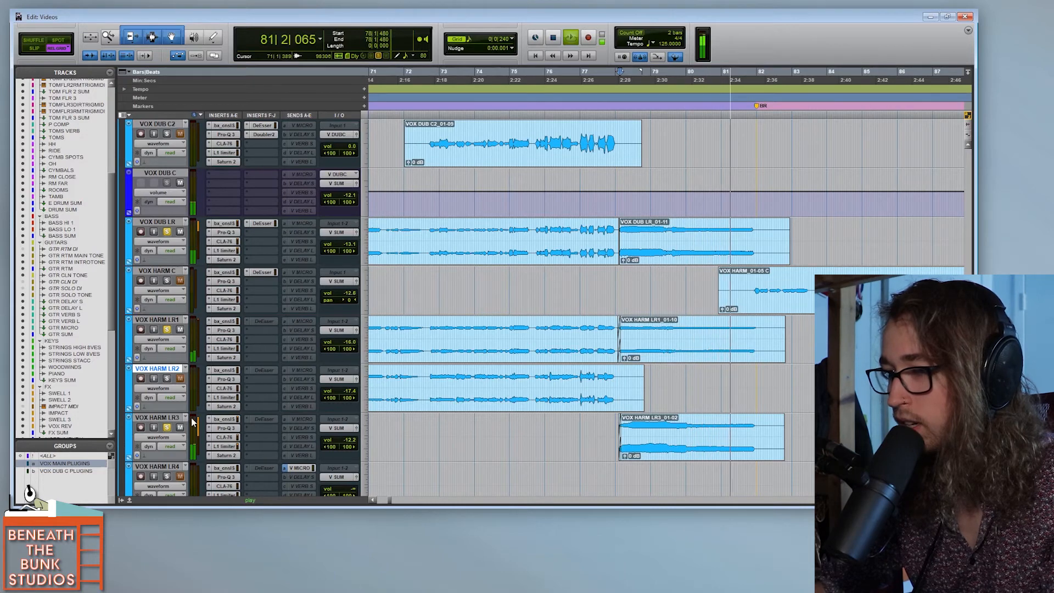
key(space)
Step: Clear the solos and review the double and harmony clips around CH 2 and the bridge, then across the whole song
key(r)
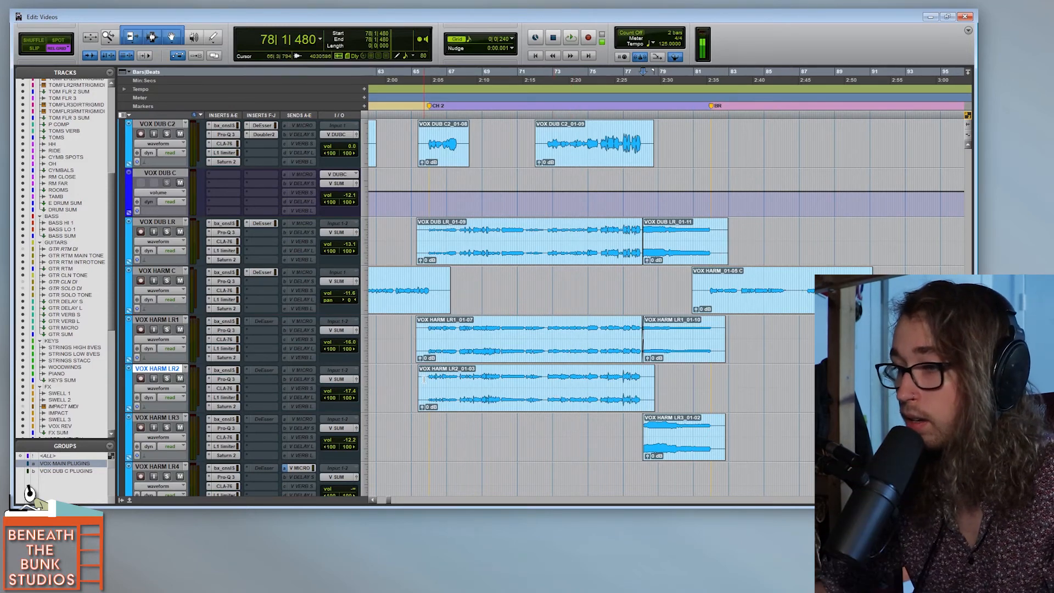
scroll(457, 334, right, 3)
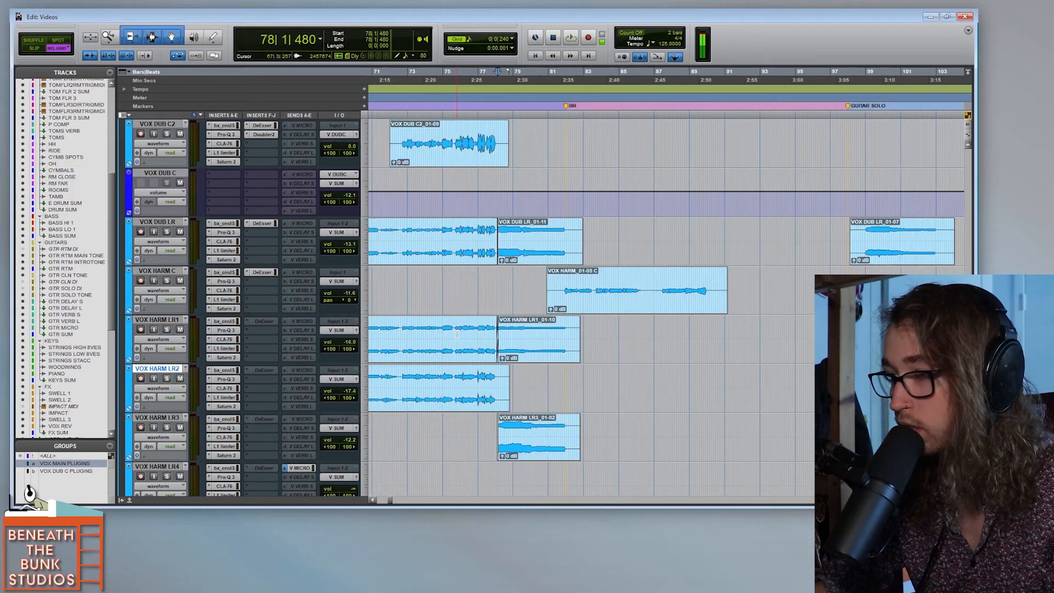
scroll(456, 334, left, 6)
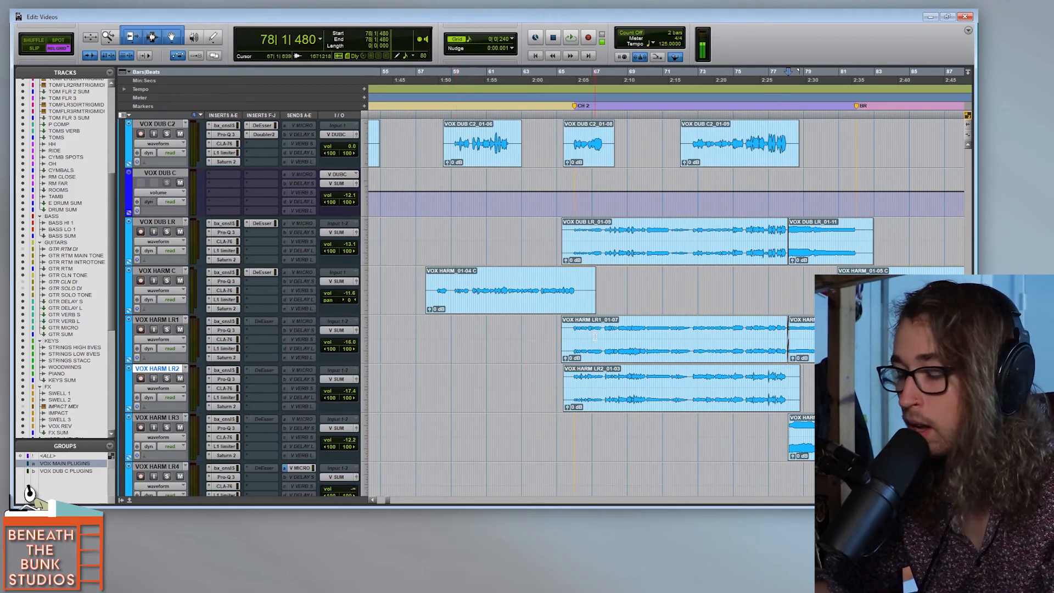
key(r)
key(r)
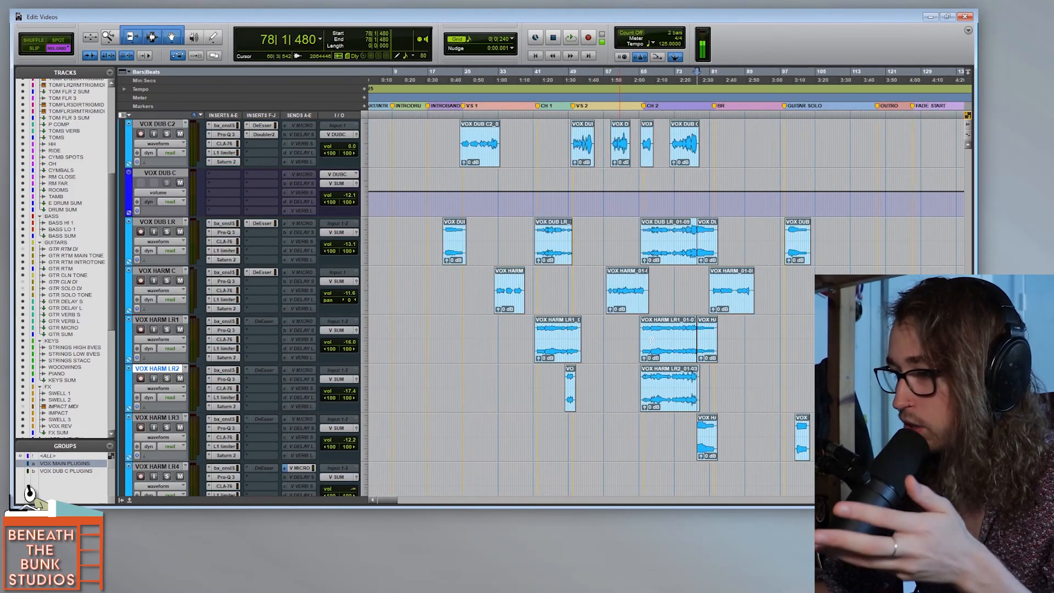
scroll(651, 341, down, 10)
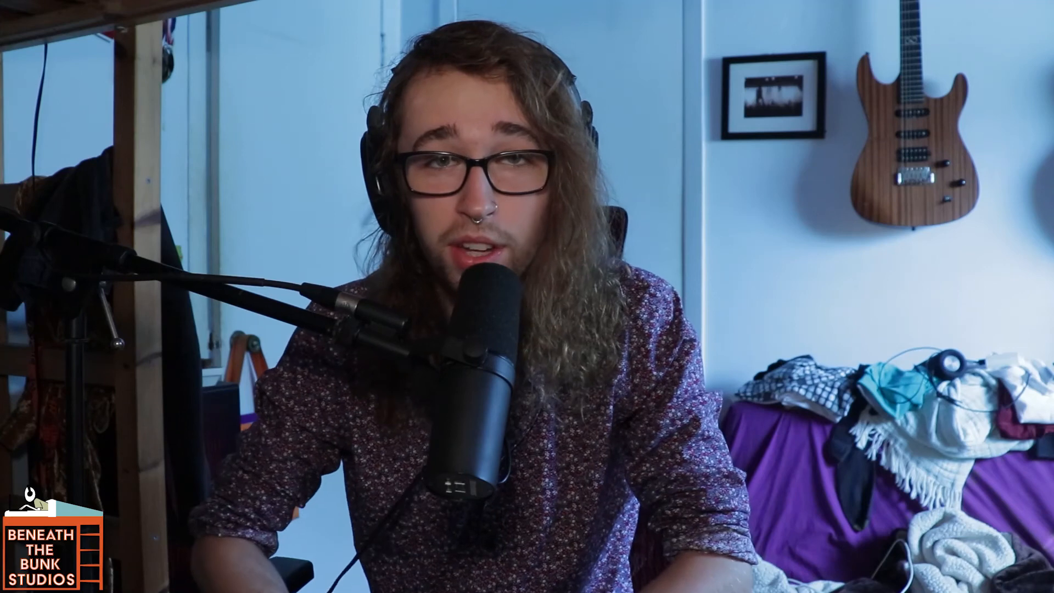